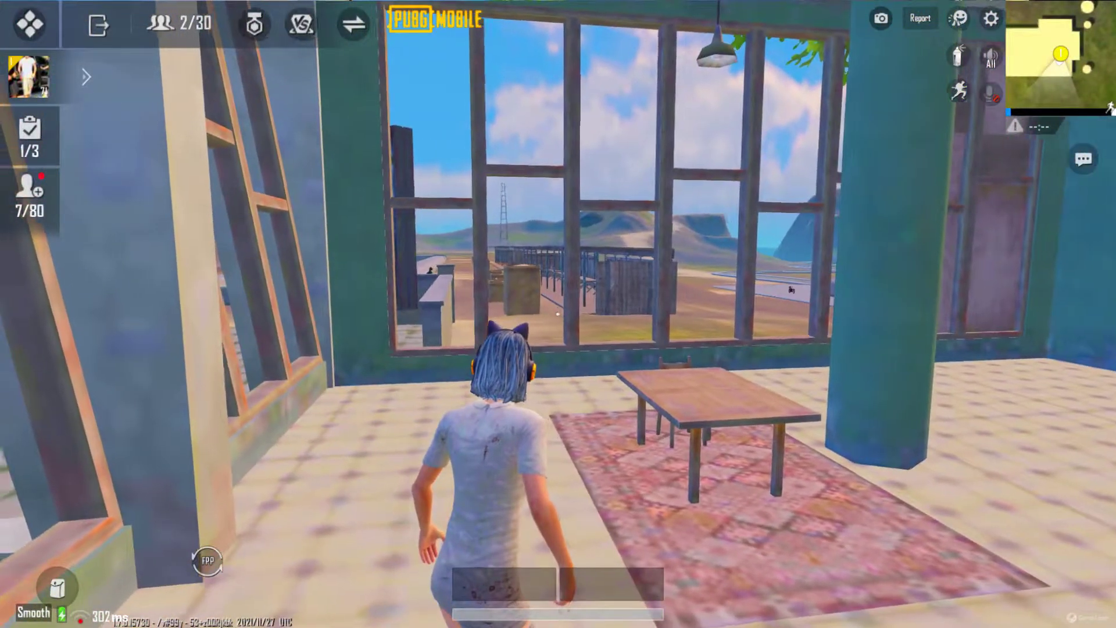
Run the character through the building and jump through its window openings to reach the open field outside.
key(w)
key(space)
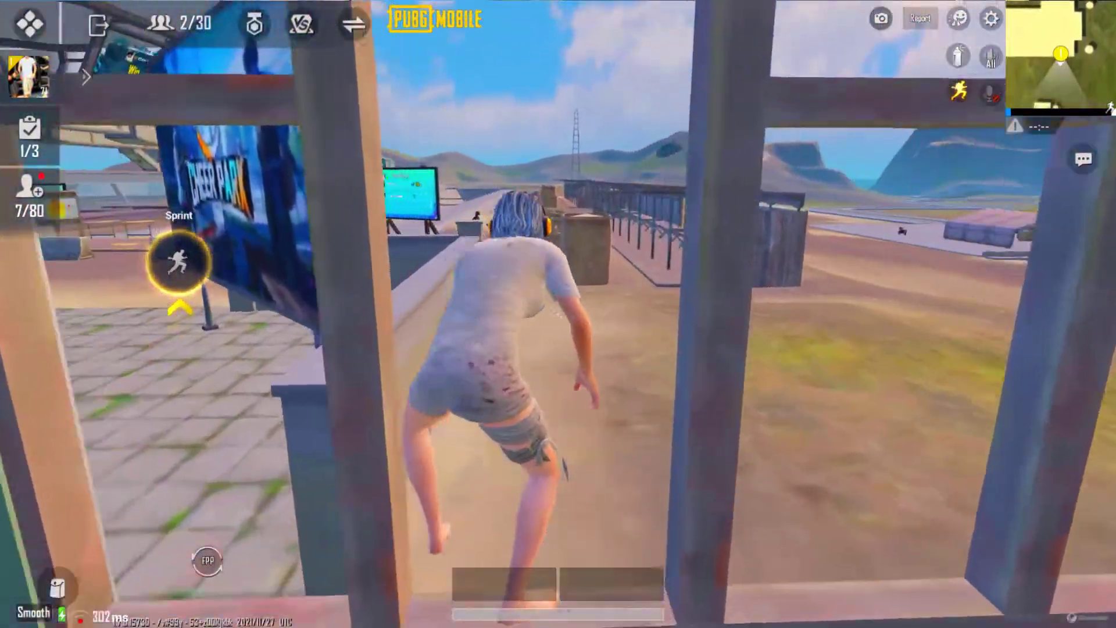
key(w)
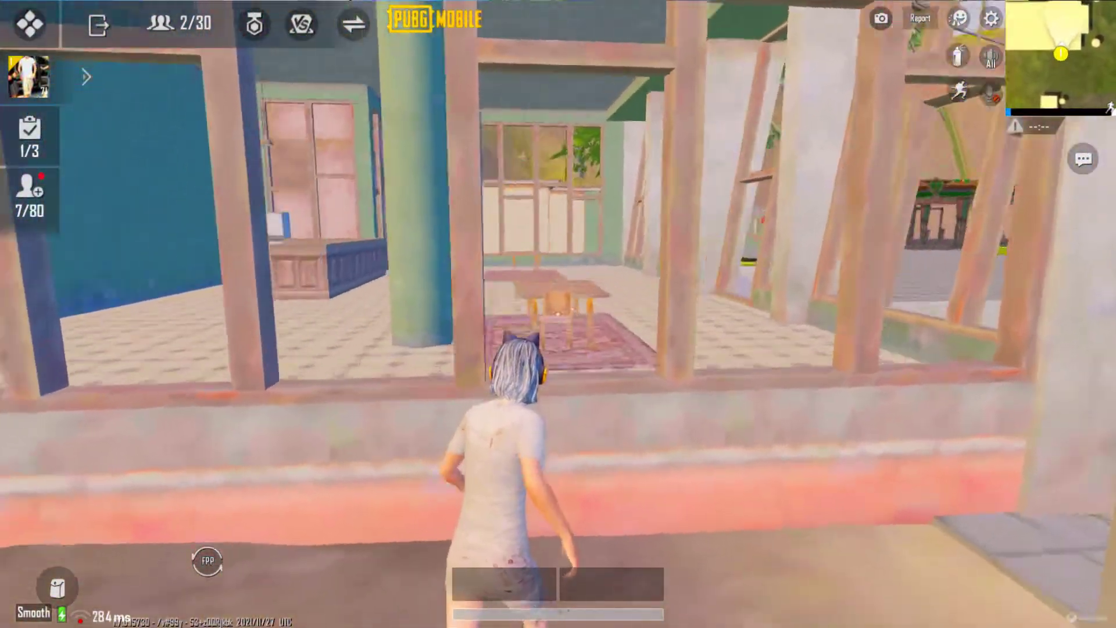
key(space)
key(w)
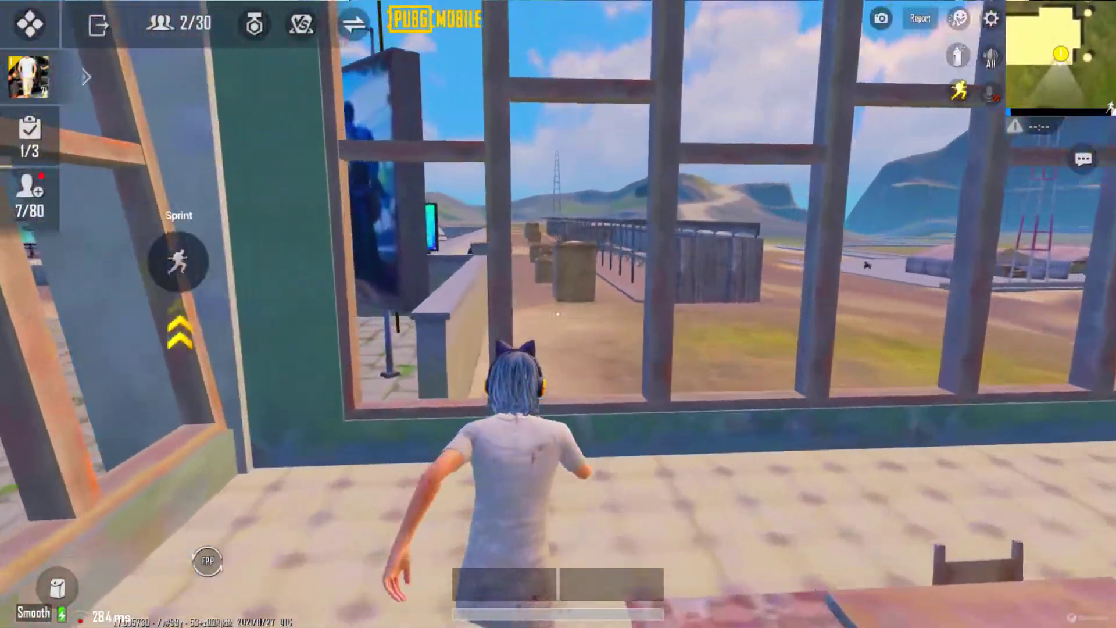
key(space)
key(w)
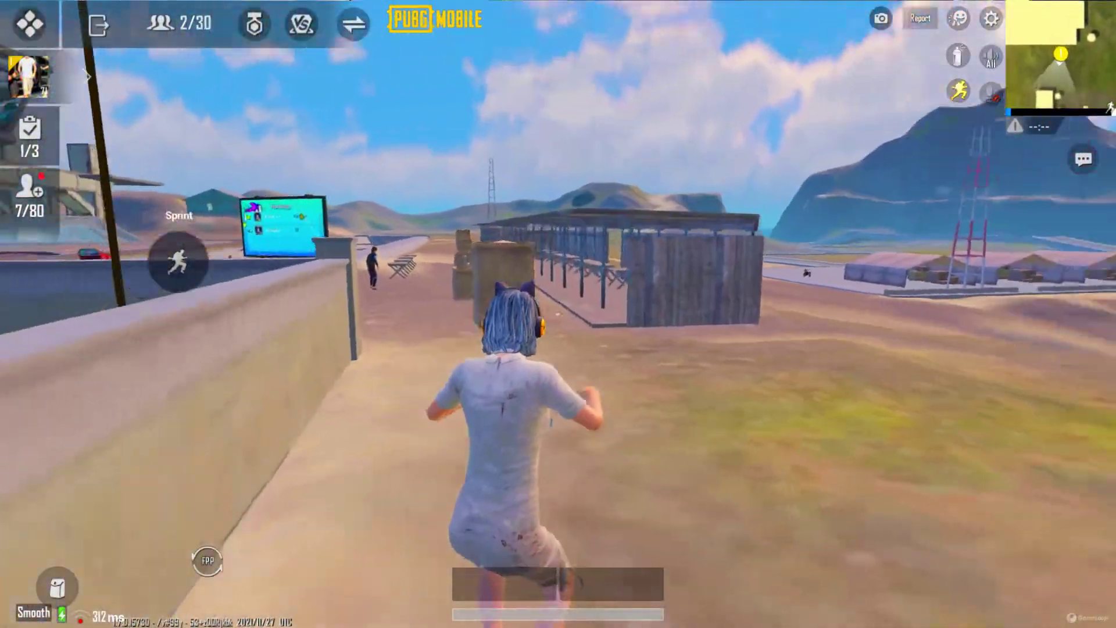
key(w)
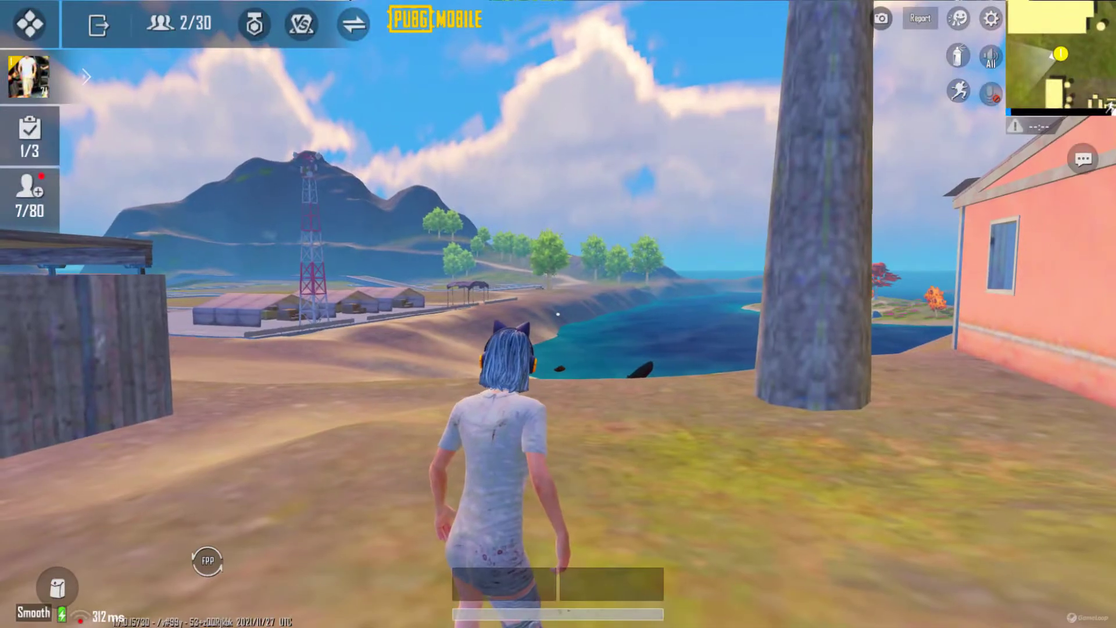
key(w)
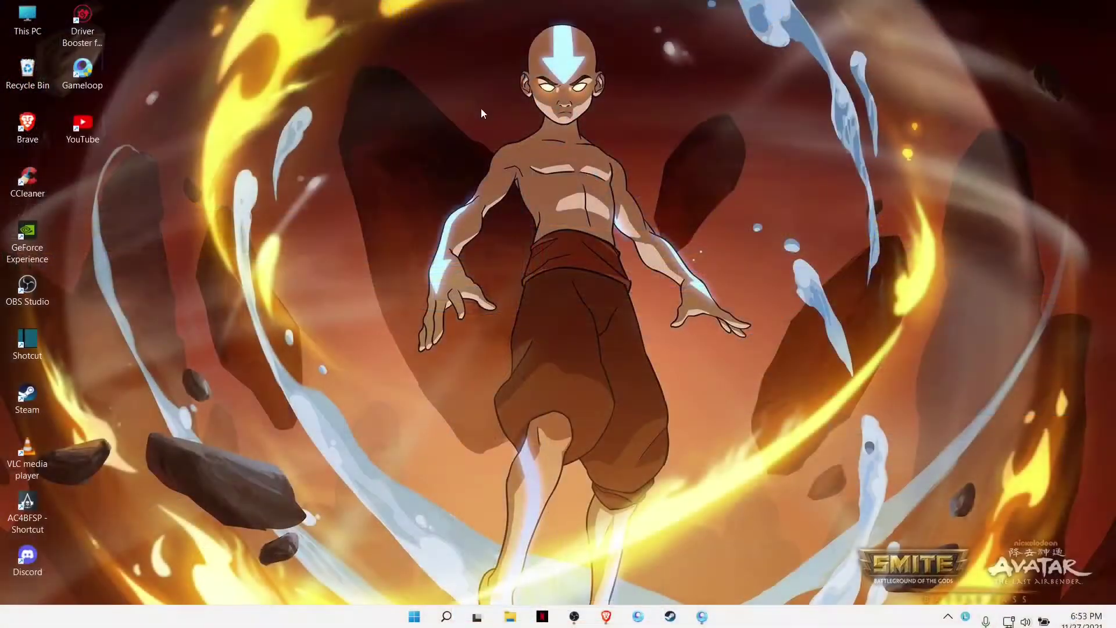
Refresh the desktop and examine the X-Mouse Button Control download page and its web address on Softonic in Brave.
right_click(480, 114)
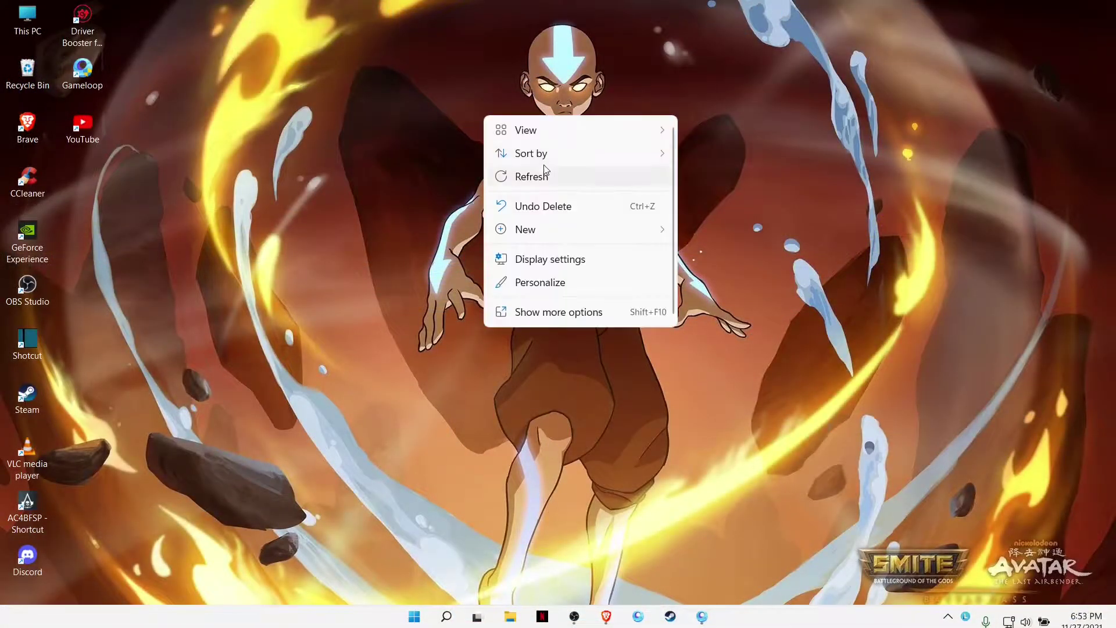
click(549, 173)
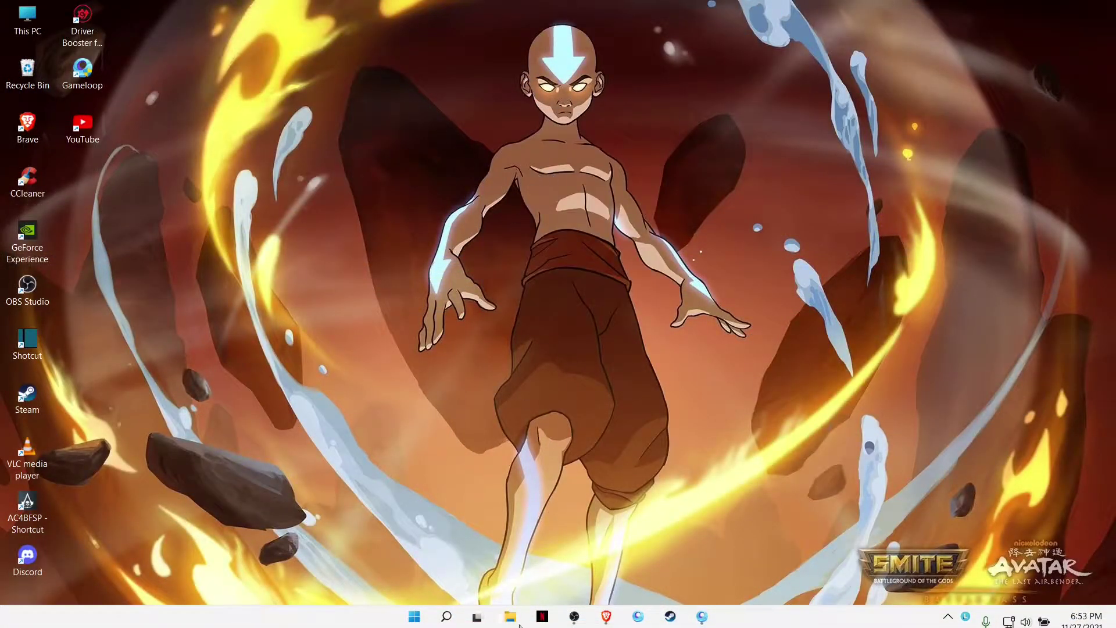
click(602, 620)
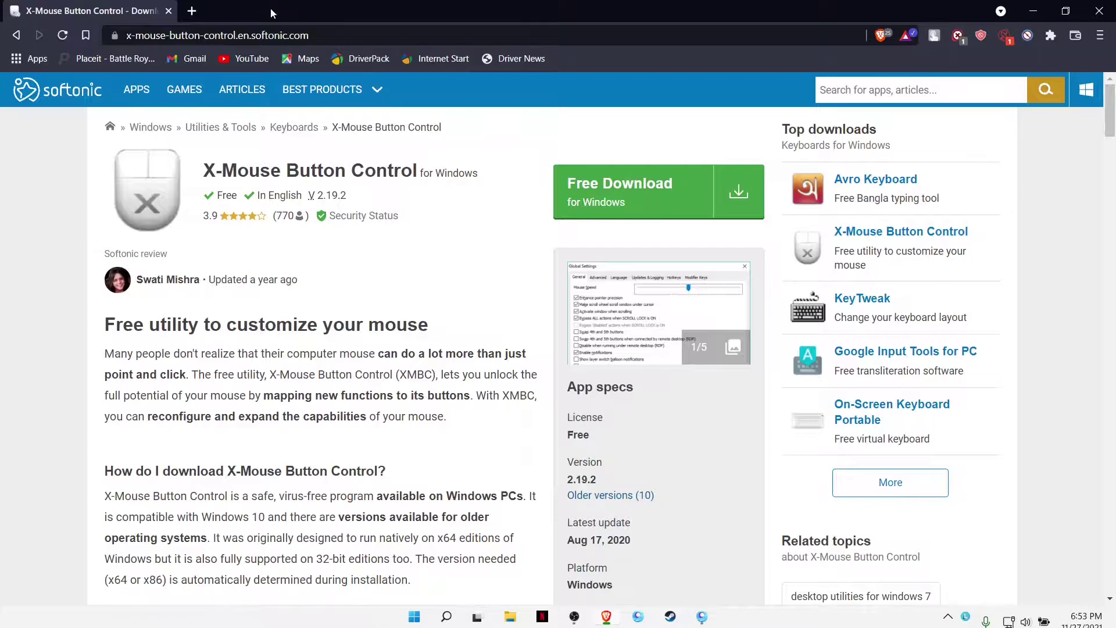
drag(317, 35, 132, 30)
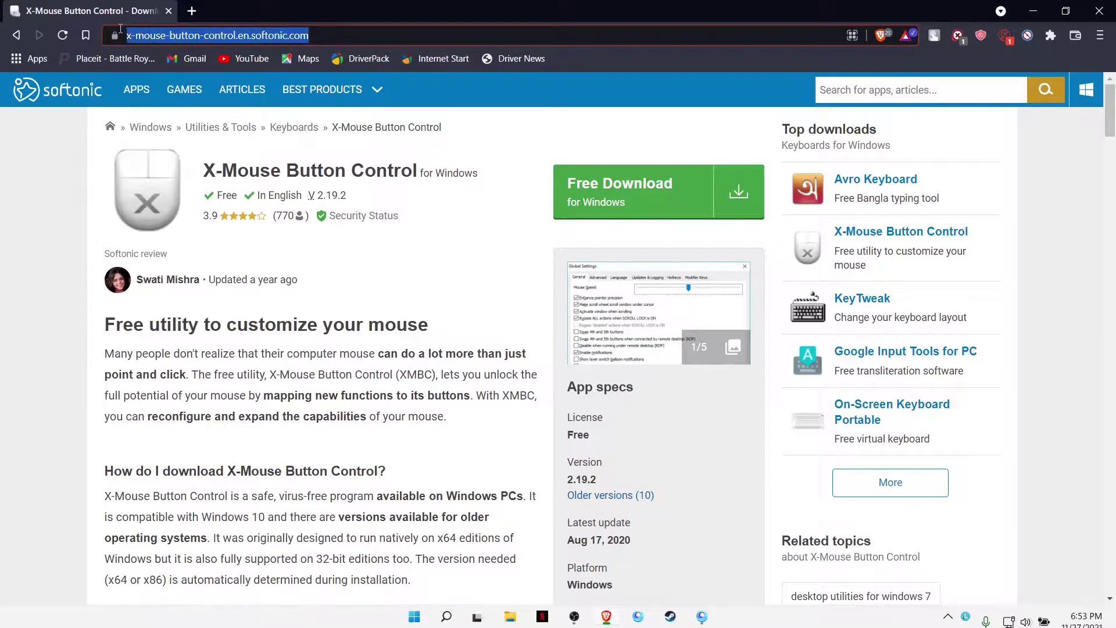
click(332, 33)
drag(361, 34, 156, 34)
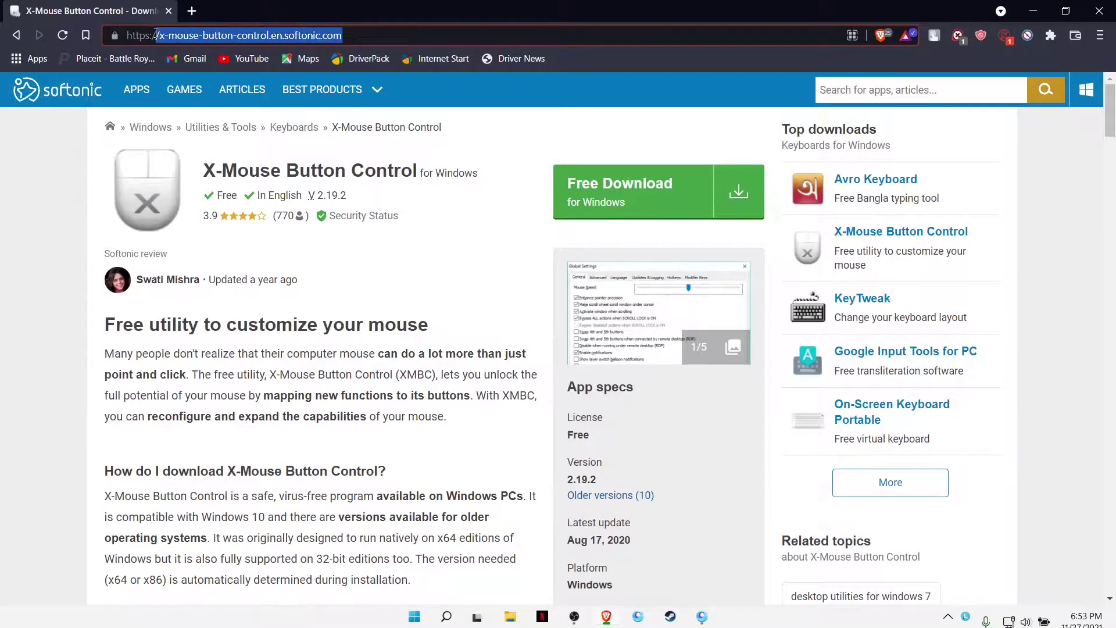
click(389, 36)
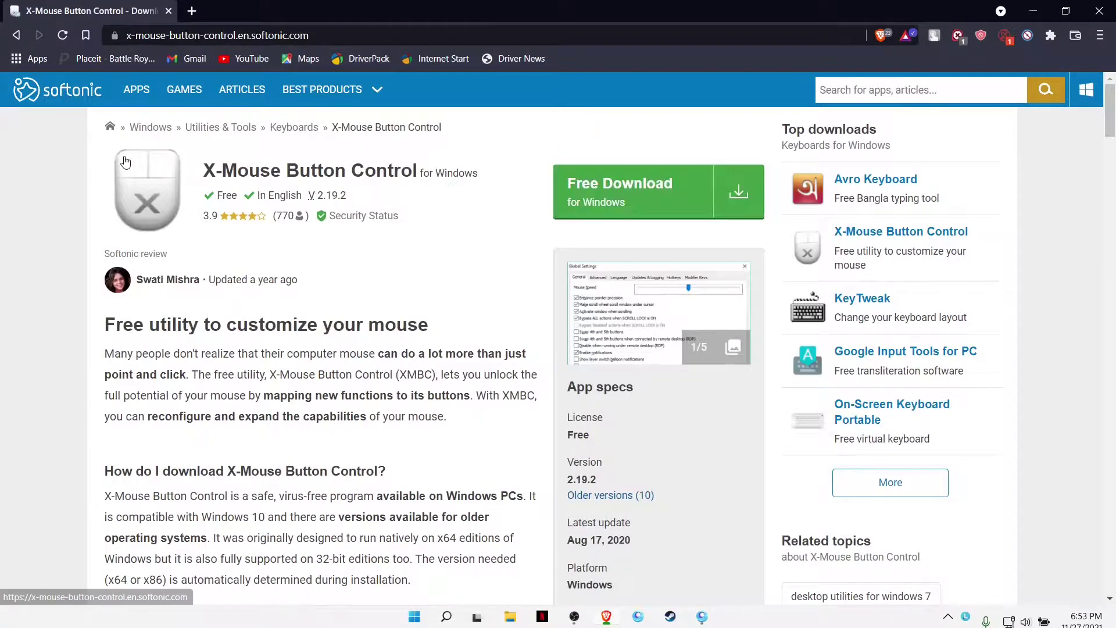
scroll(60, 154, down, 5)
scroll(60, 154, up, 5)
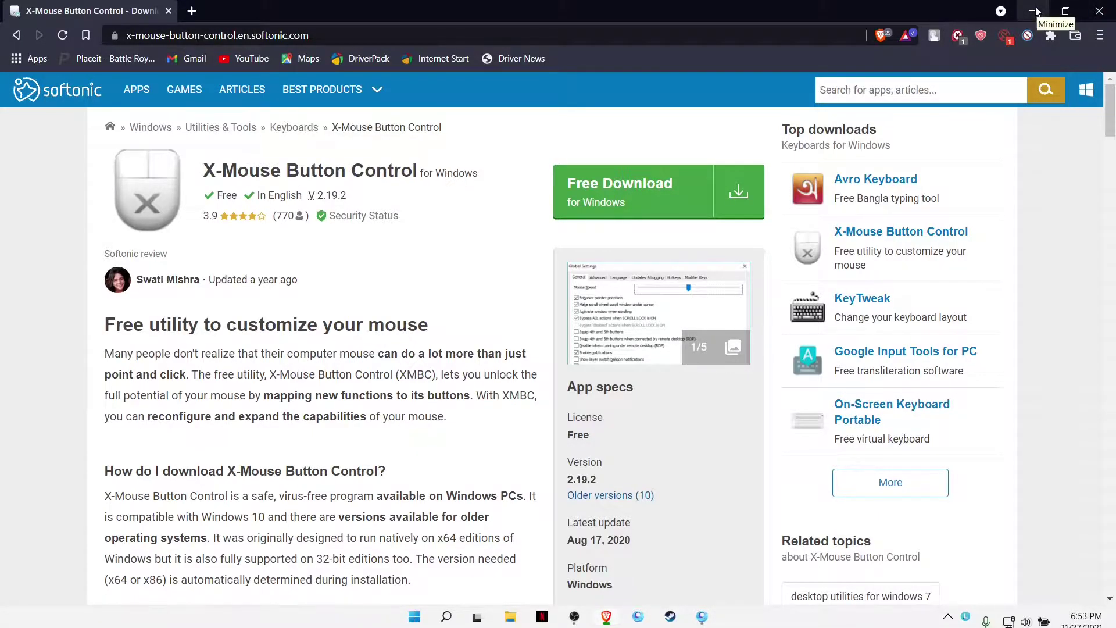
click(1037, 10)
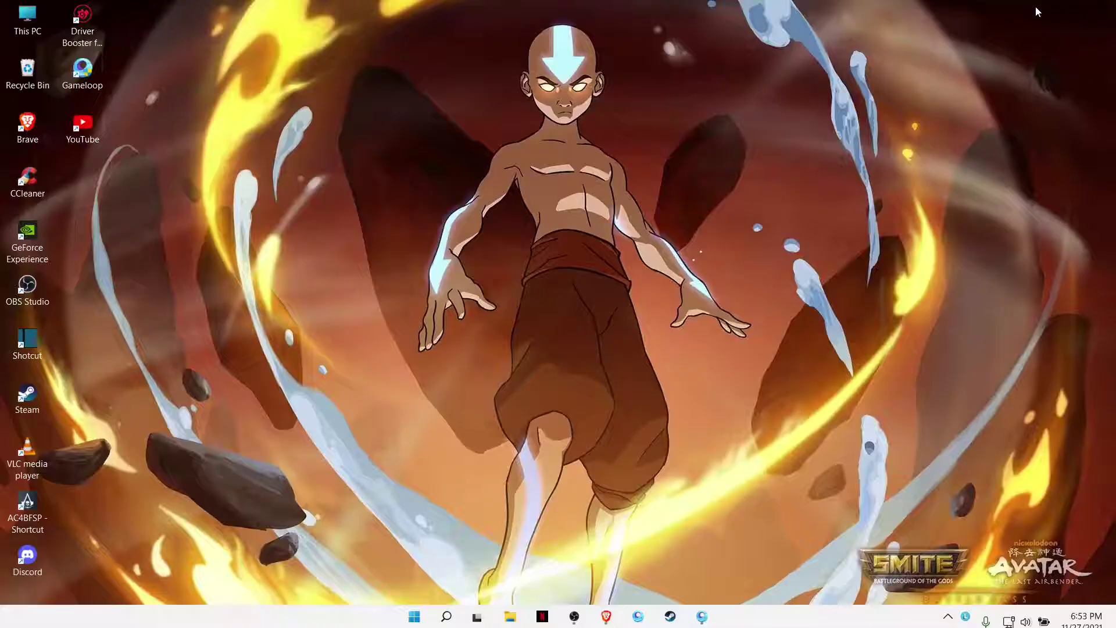
click(574, 617)
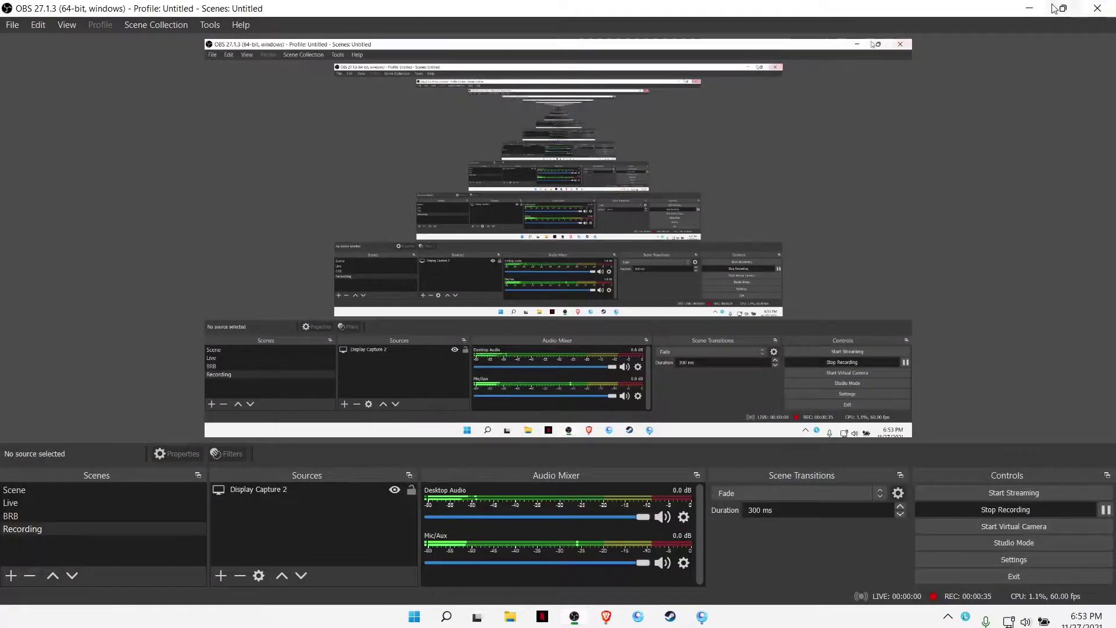
click(575, 616)
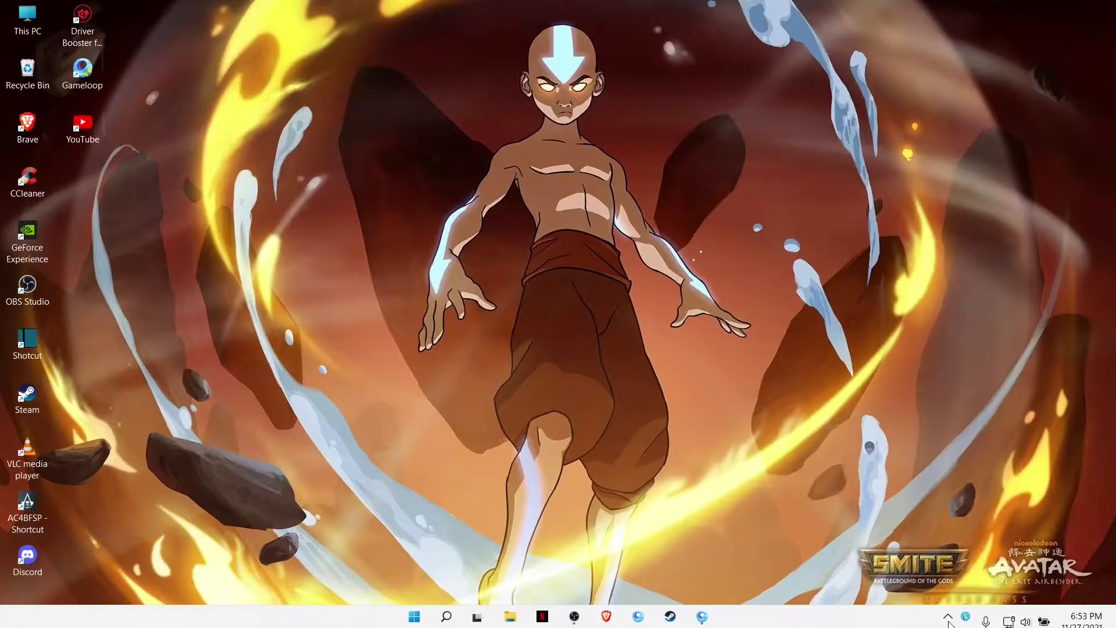
Open the setup window of the X-Mouse Button Control program running in the background.
click(948, 619)
click(1102, 420)
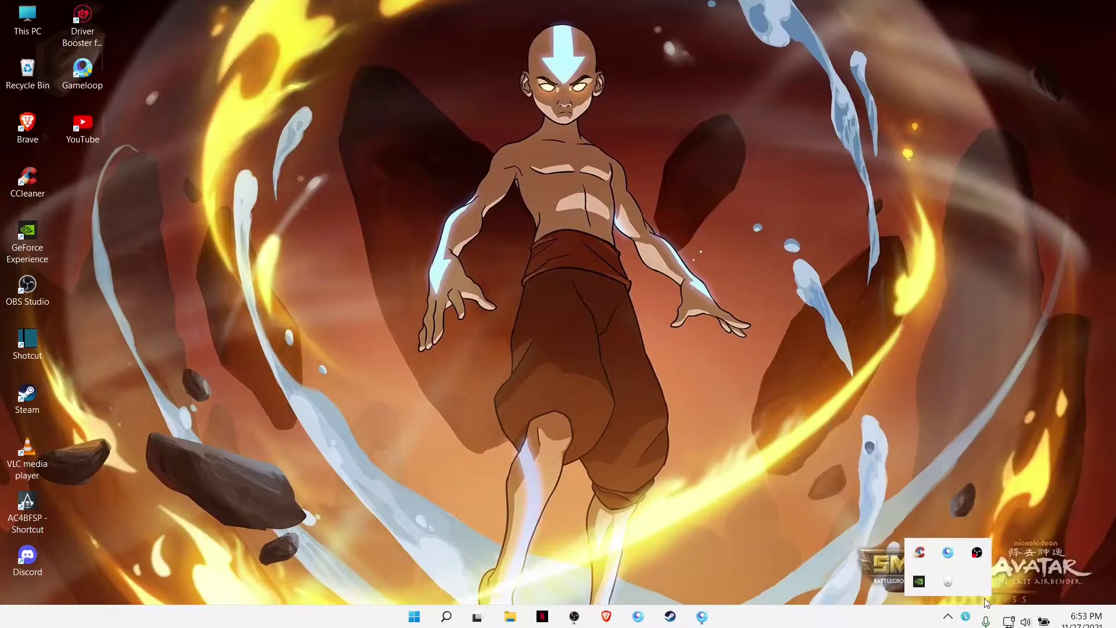
right_click(948, 582)
click(831, 449)
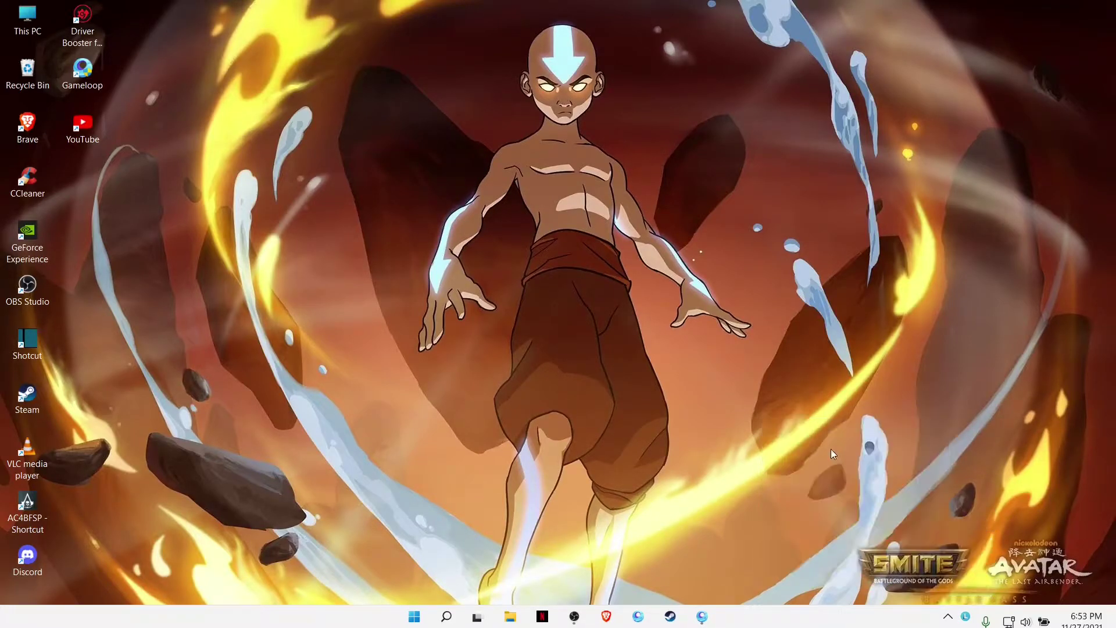
drag(517, 93, 504, 67)
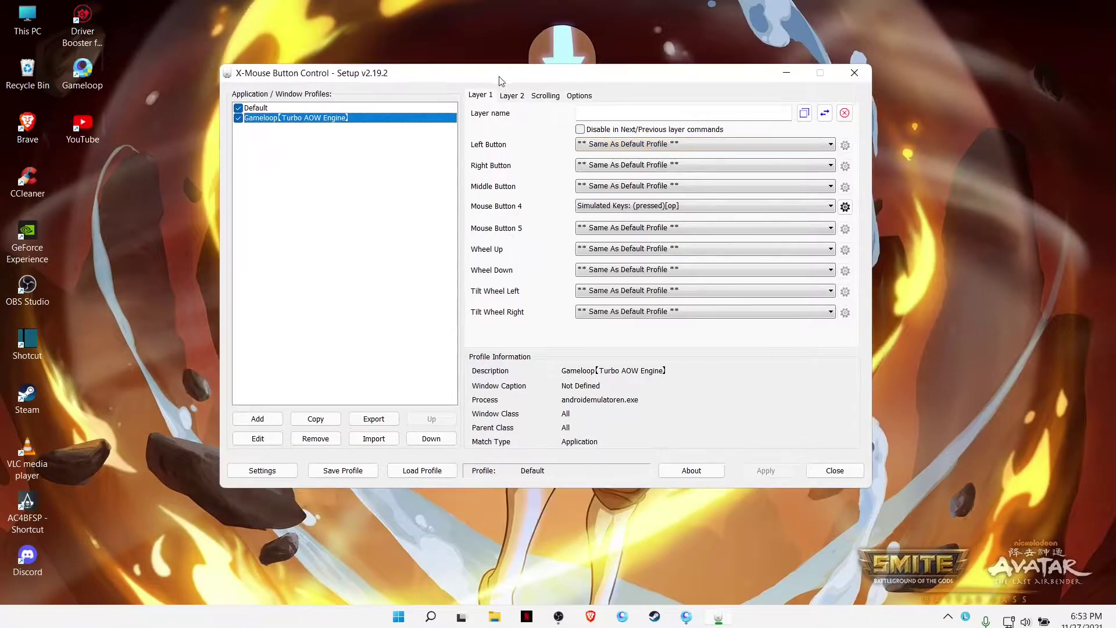
click(256, 419)
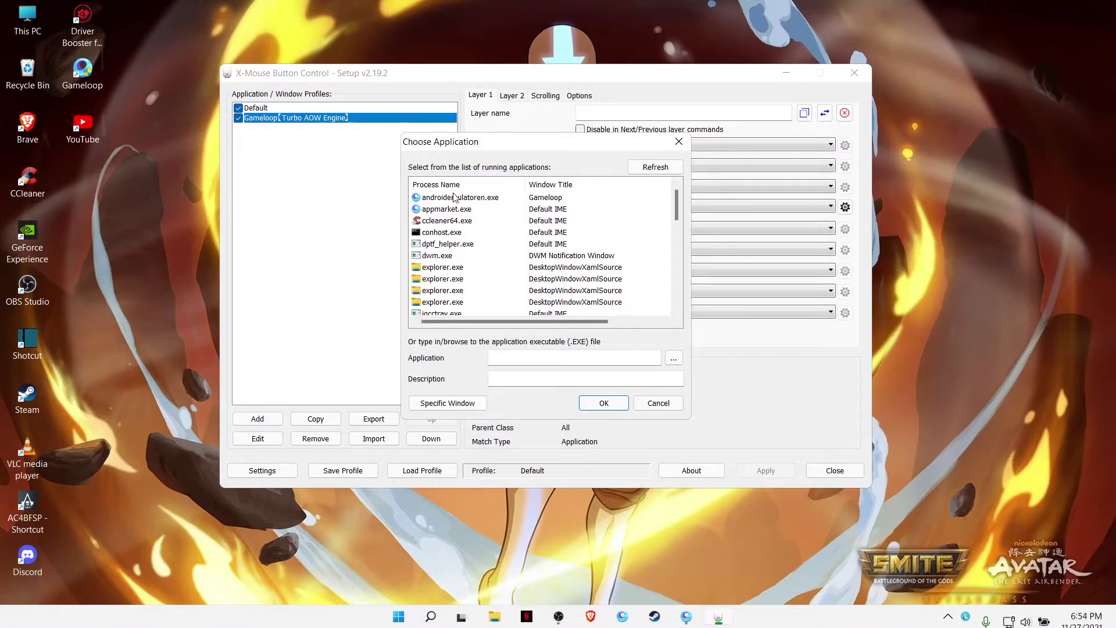
drag(515, 149, 438, 144)
click(405, 193)
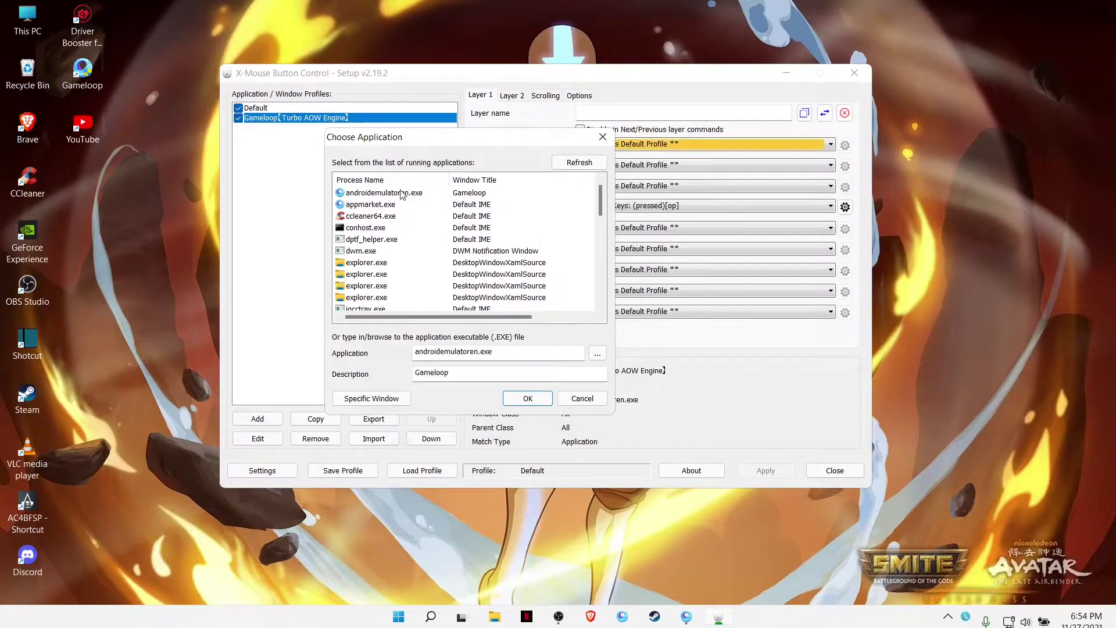
click(603, 145)
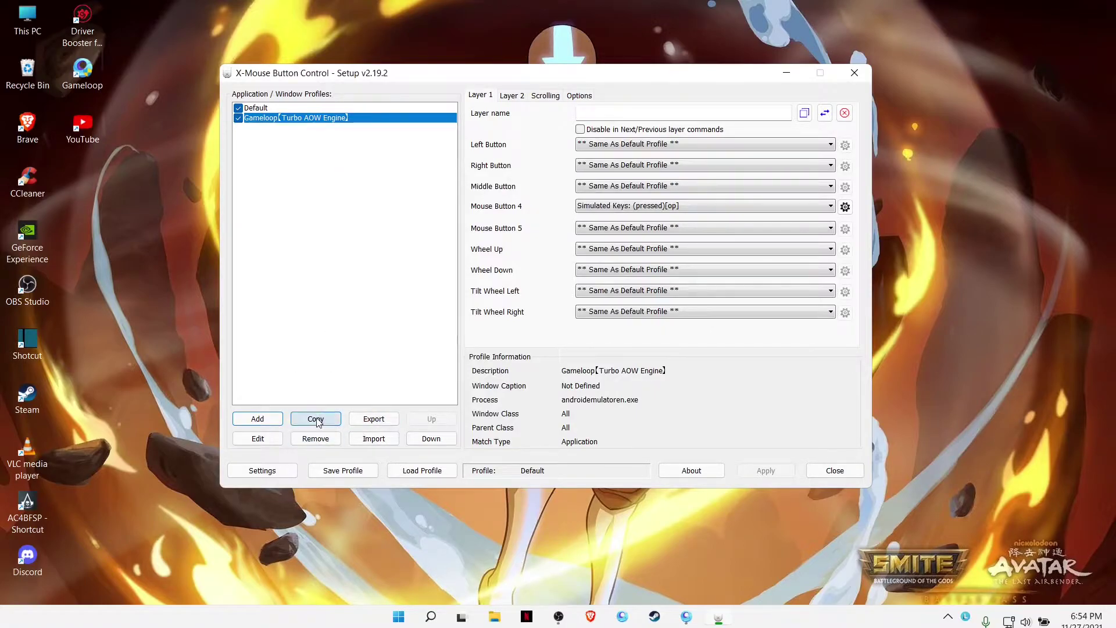
Remove the Gameloop【Turbo AOW Engine】 profile and add a new Gameloop profile for the running process androidemulatoren.exe.
click(315, 438)
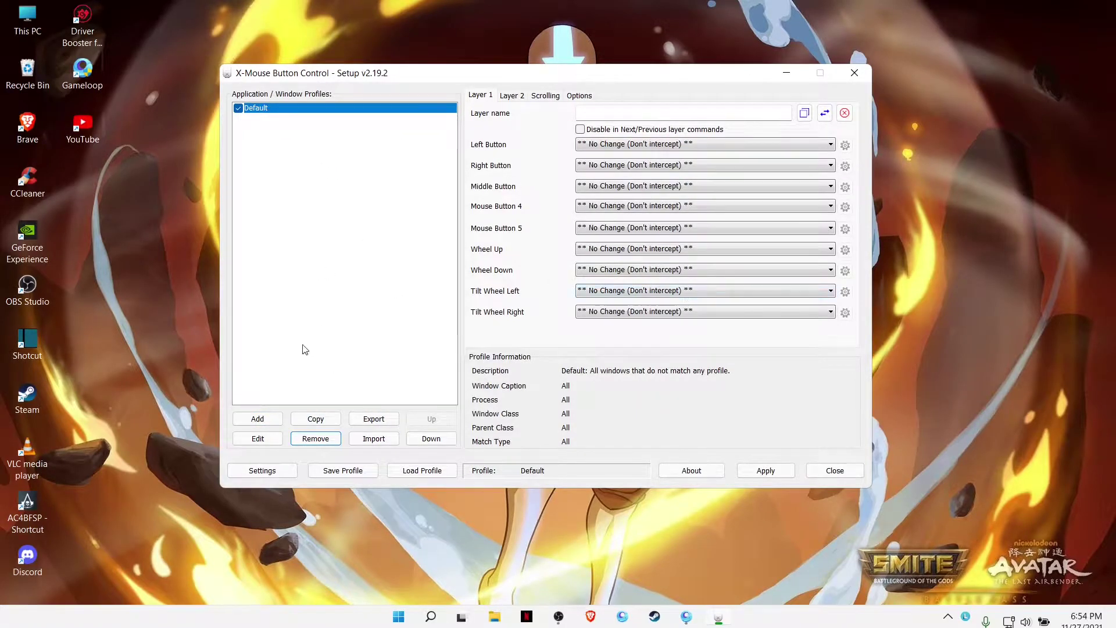
click(257, 419)
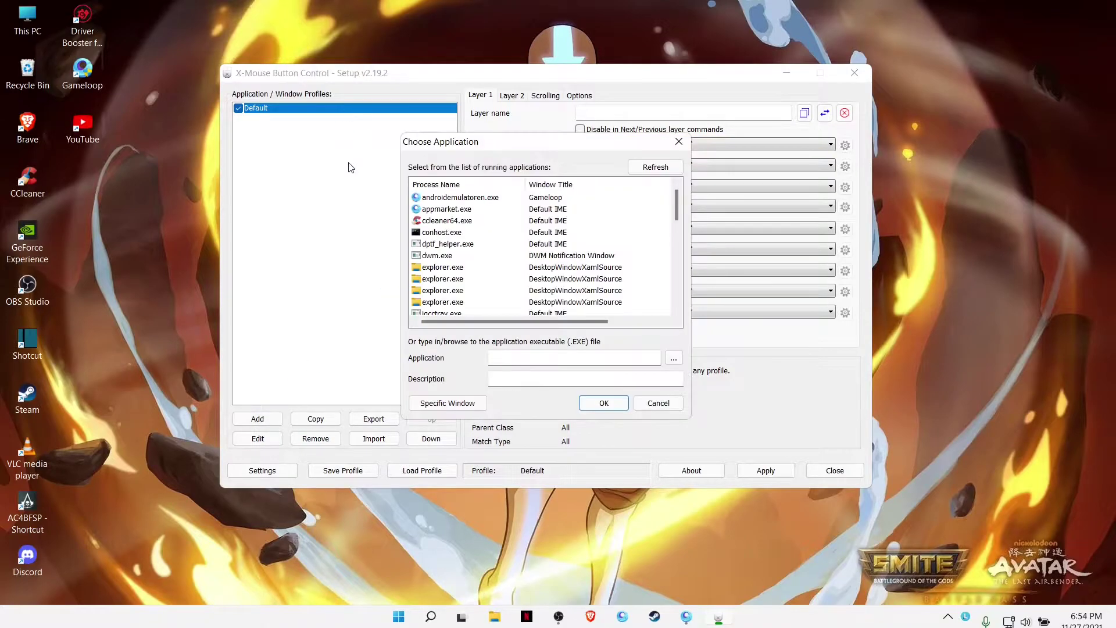
click(461, 198)
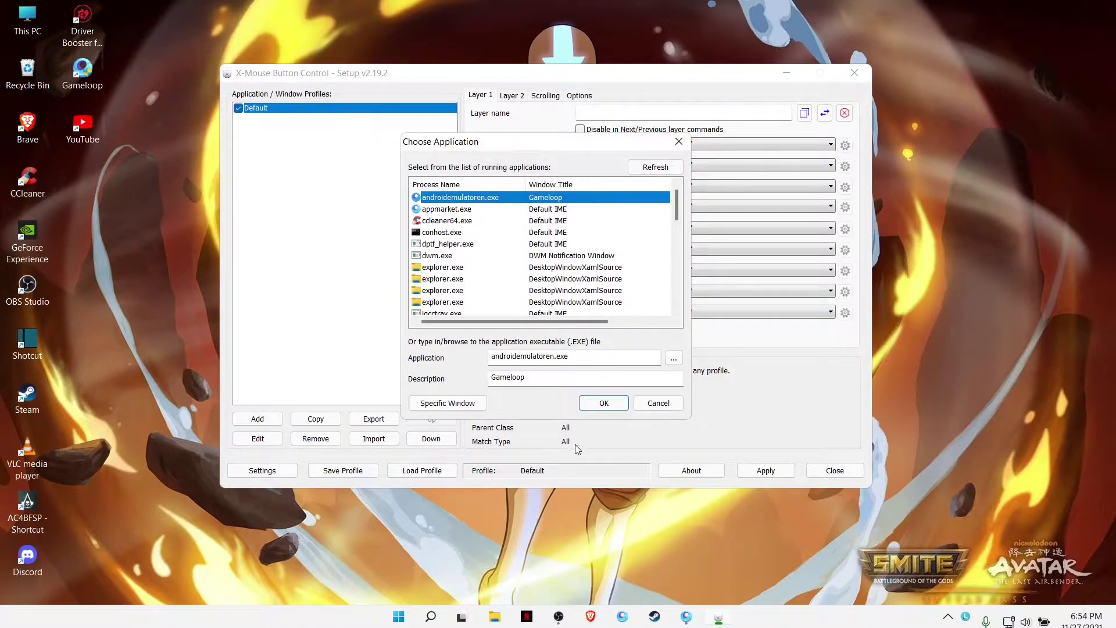
click(603, 403)
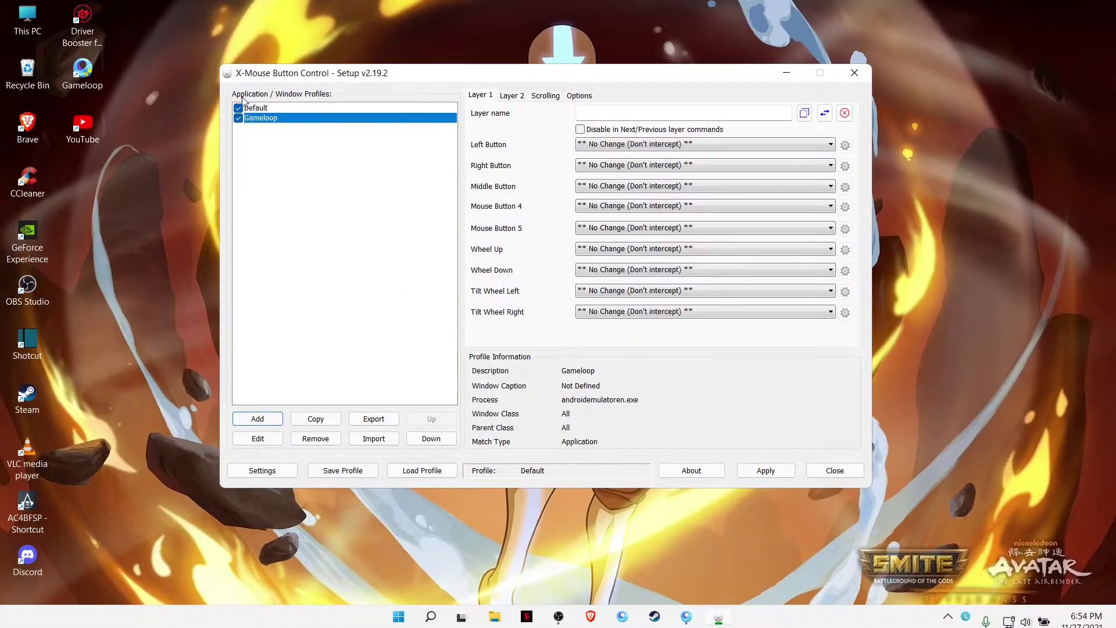
click(290, 119)
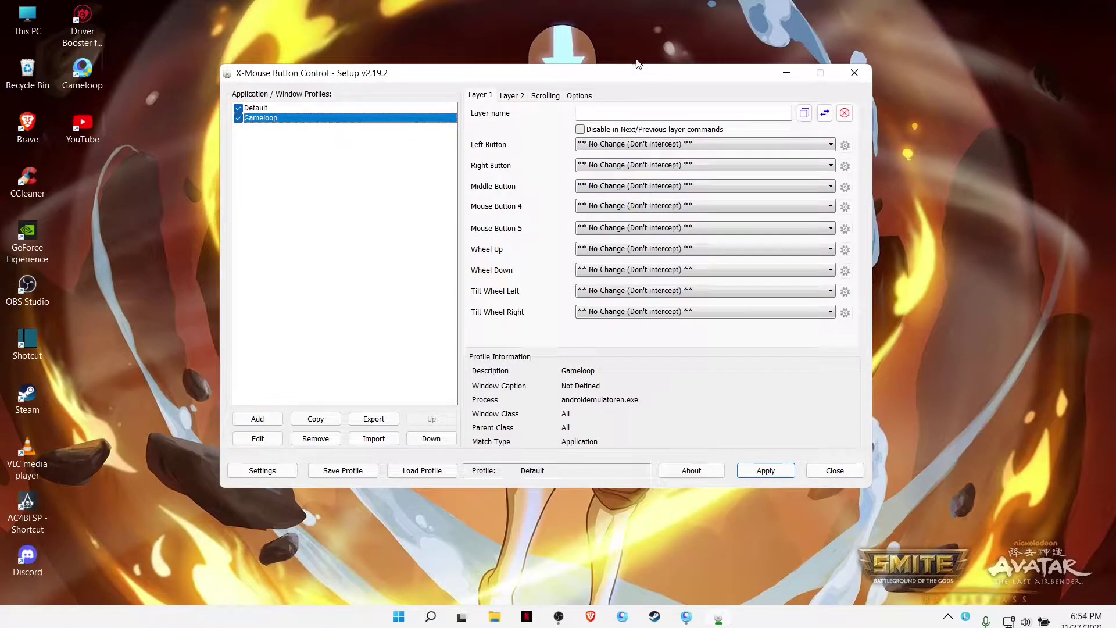
drag(636, 78, 626, 104)
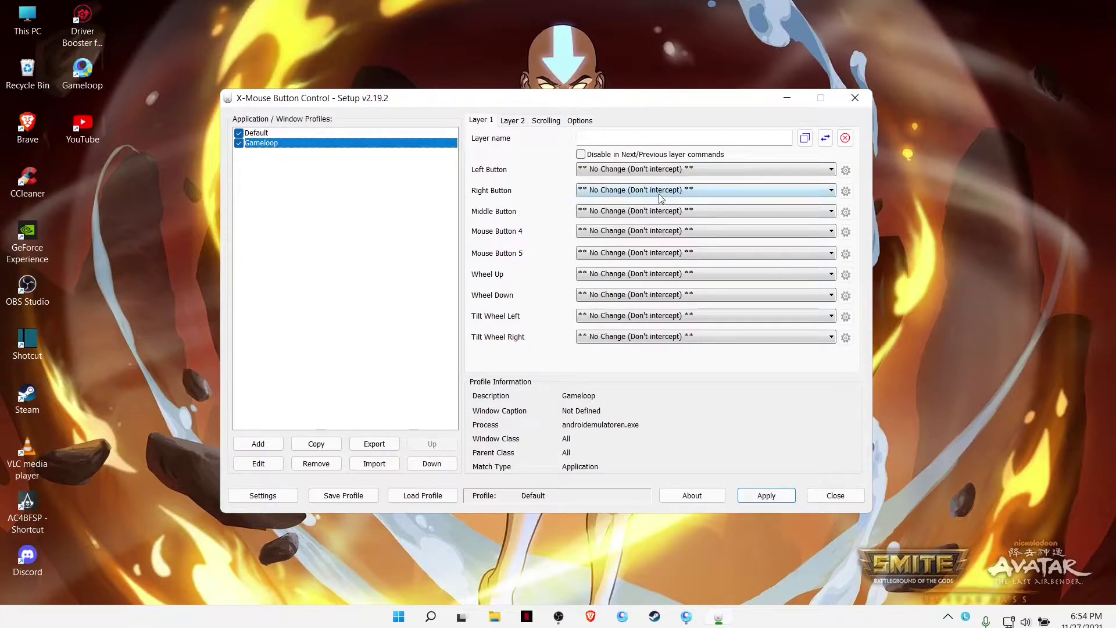
click(671, 234)
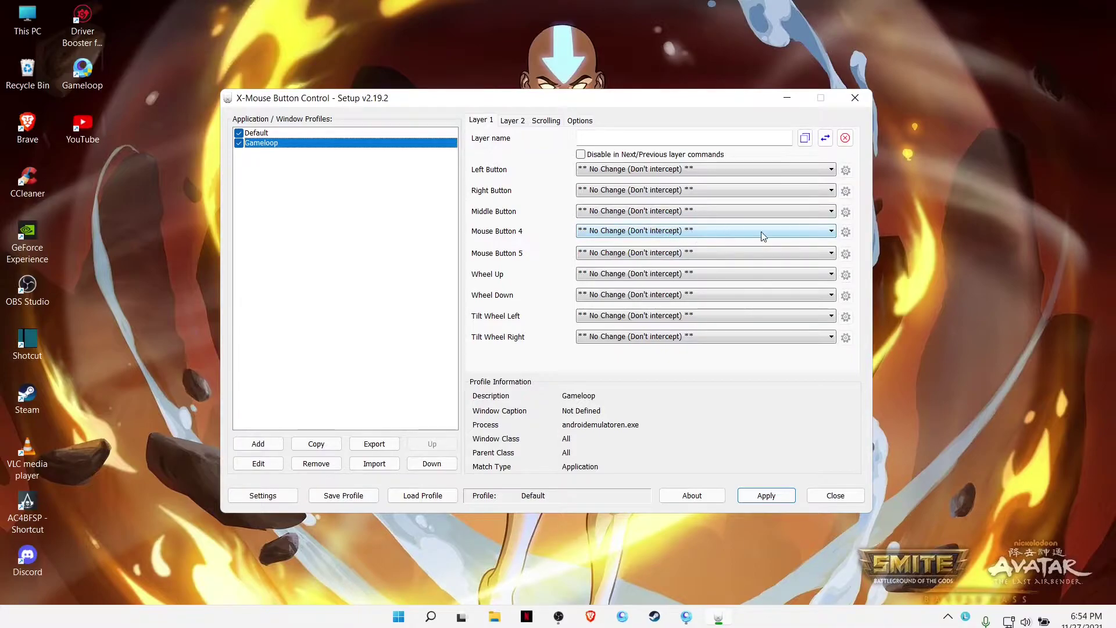
click(685, 236)
click(651, 232)
click(641, 236)
click(641, 236)
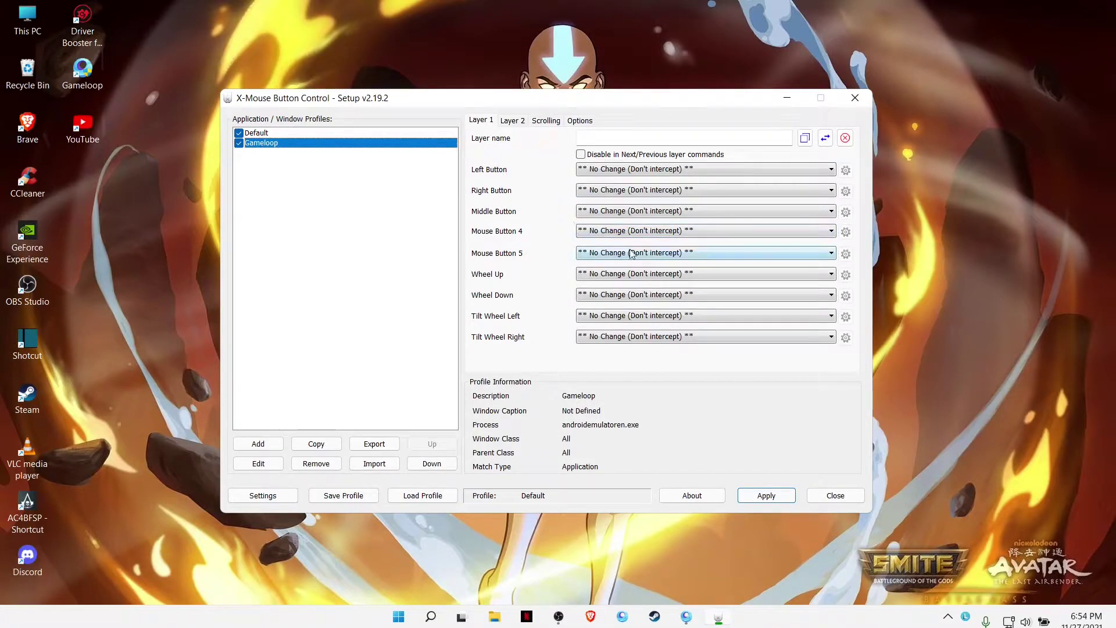
click(966, 253)
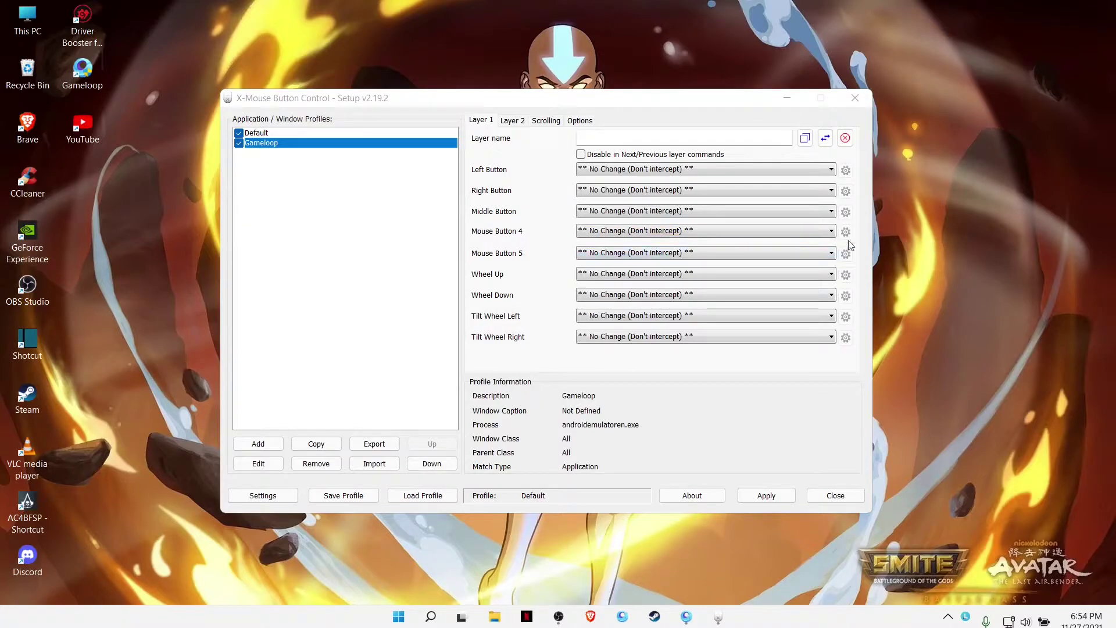
Assign simulated keys "op" to Mouse Button 4 in the Gameloop profile, sent as the mouse button is pressed, and apply the change.
click(722, 235)
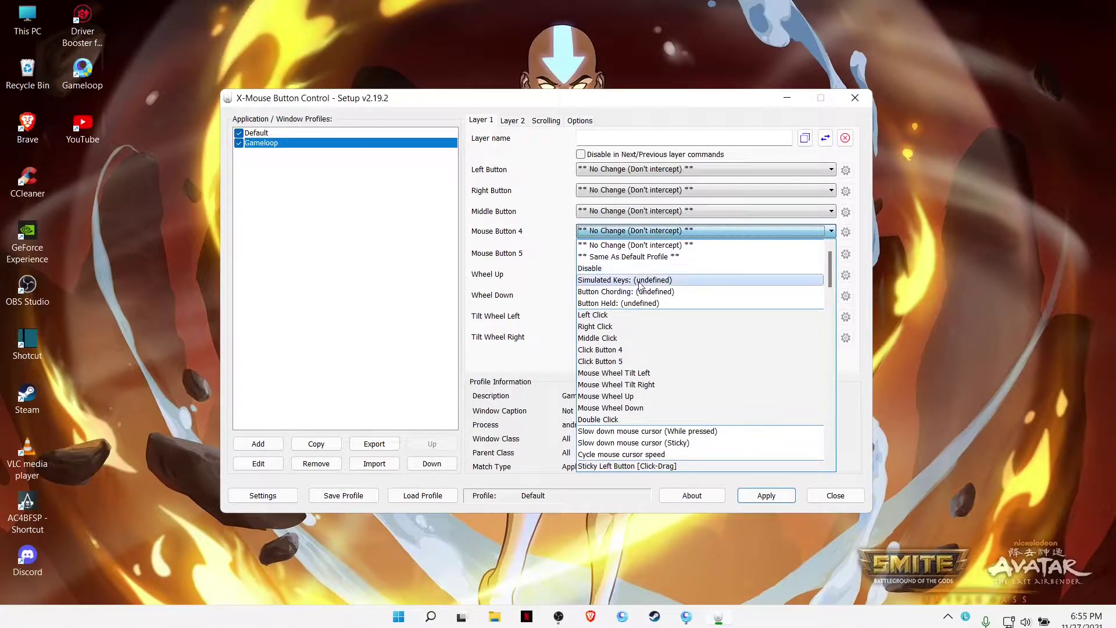
click(598, 282)
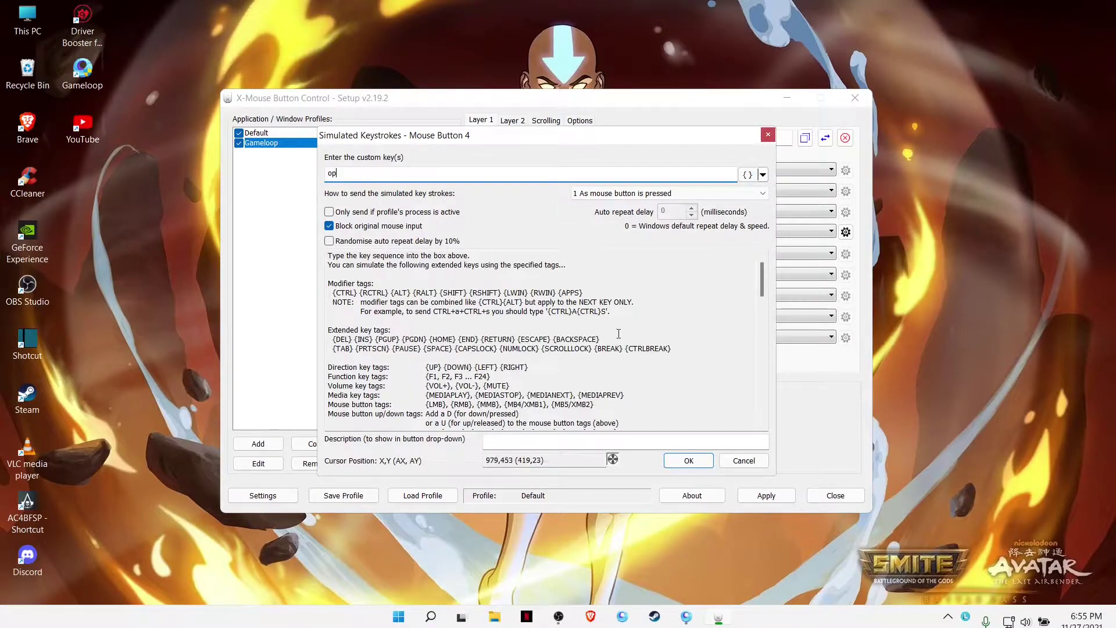
click(687, 461)
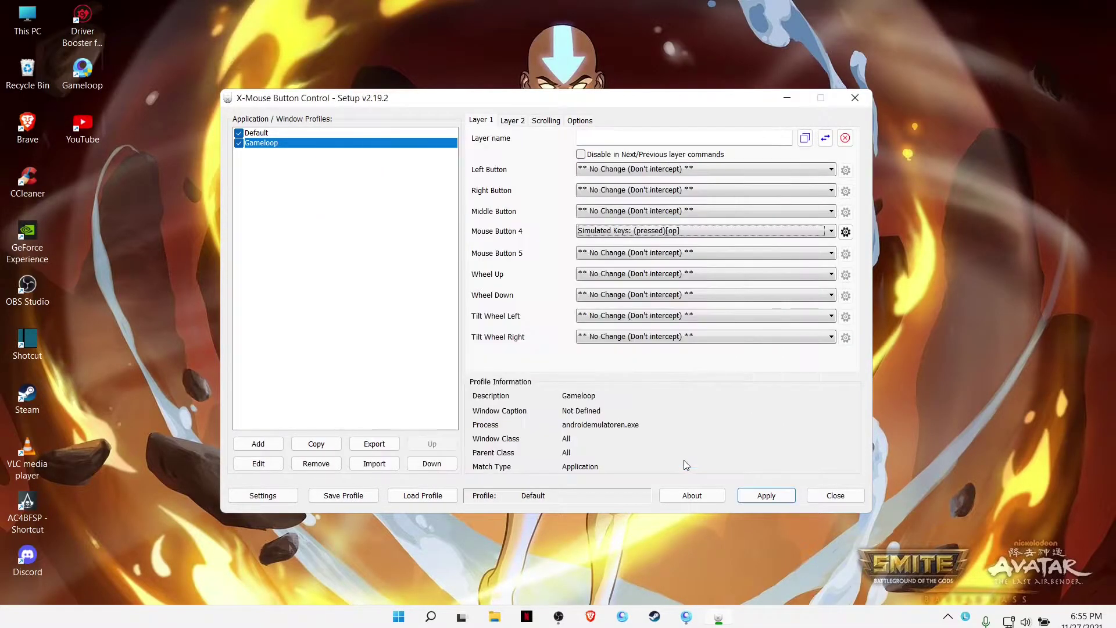
click(763, 497)
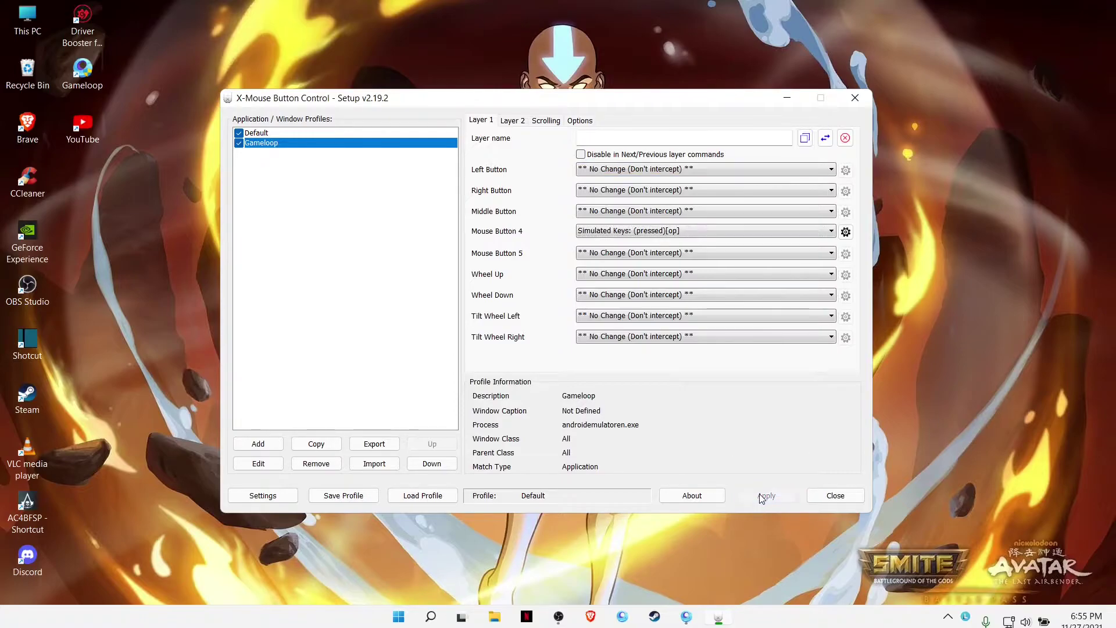
Close the X-Mouse setup, switch to PUBG Mobile and open the first control scheme's layout for customizing.
click(838, 496)
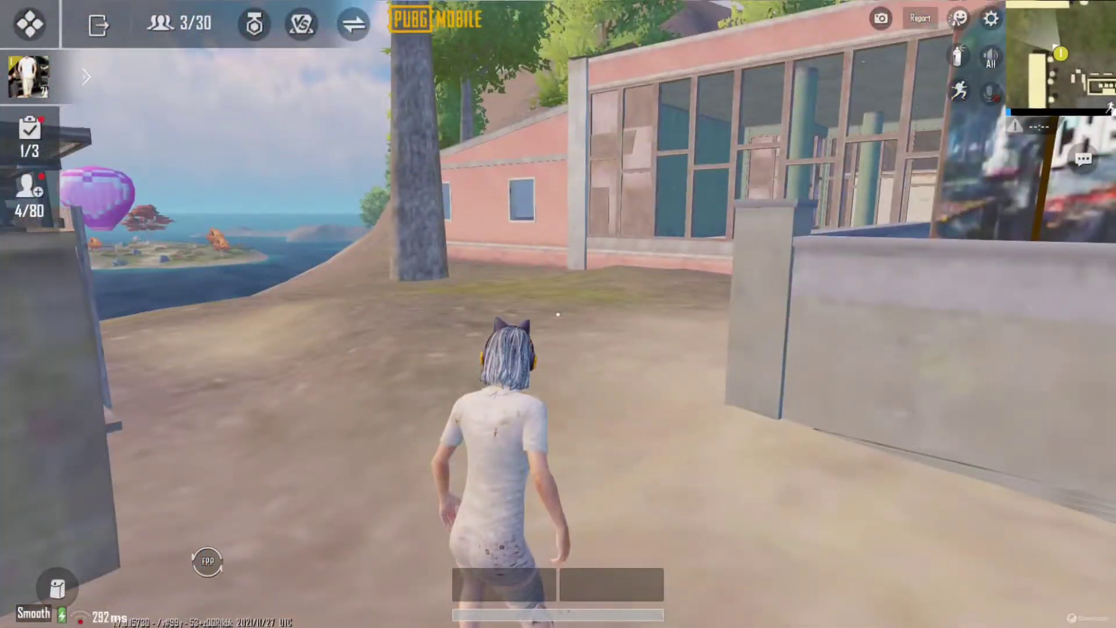
key(shift)
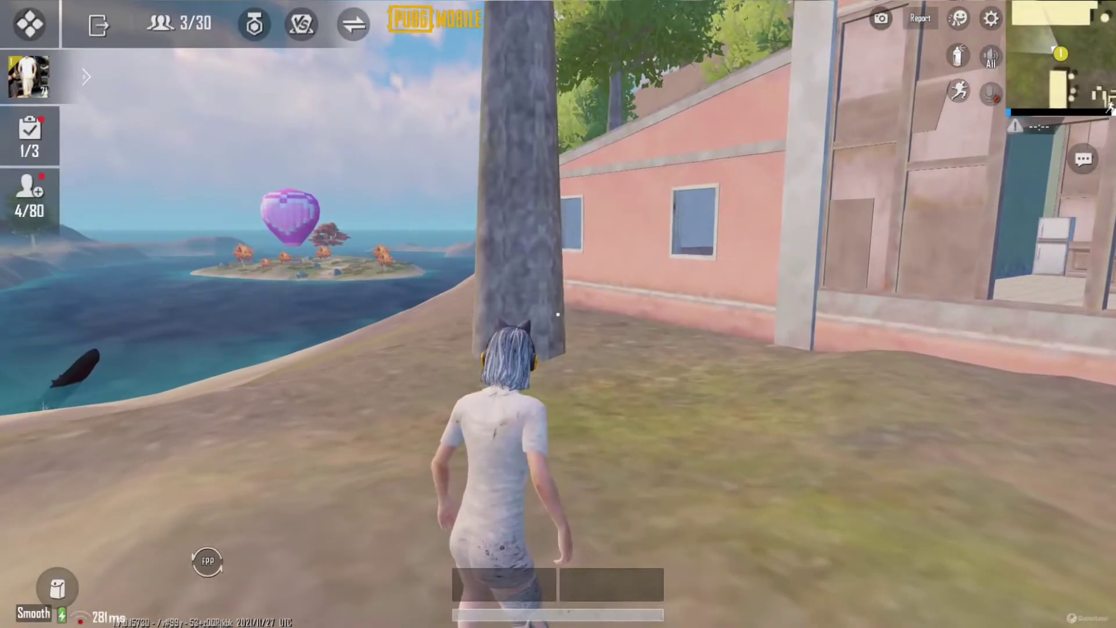
key(Escape)
click(1049, 219)
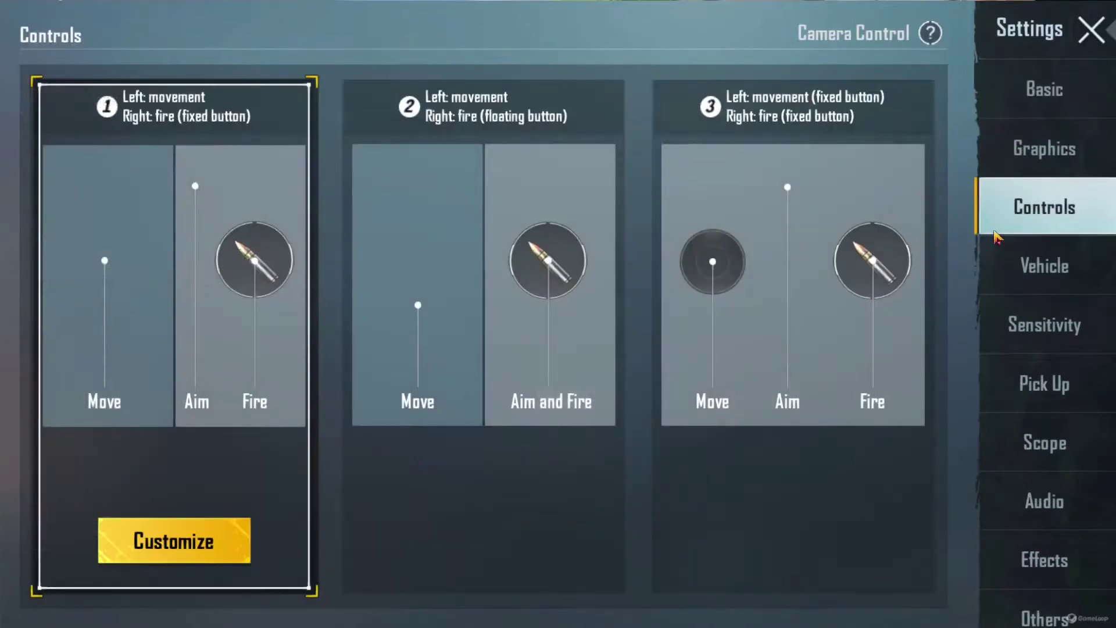
click(182, 555)
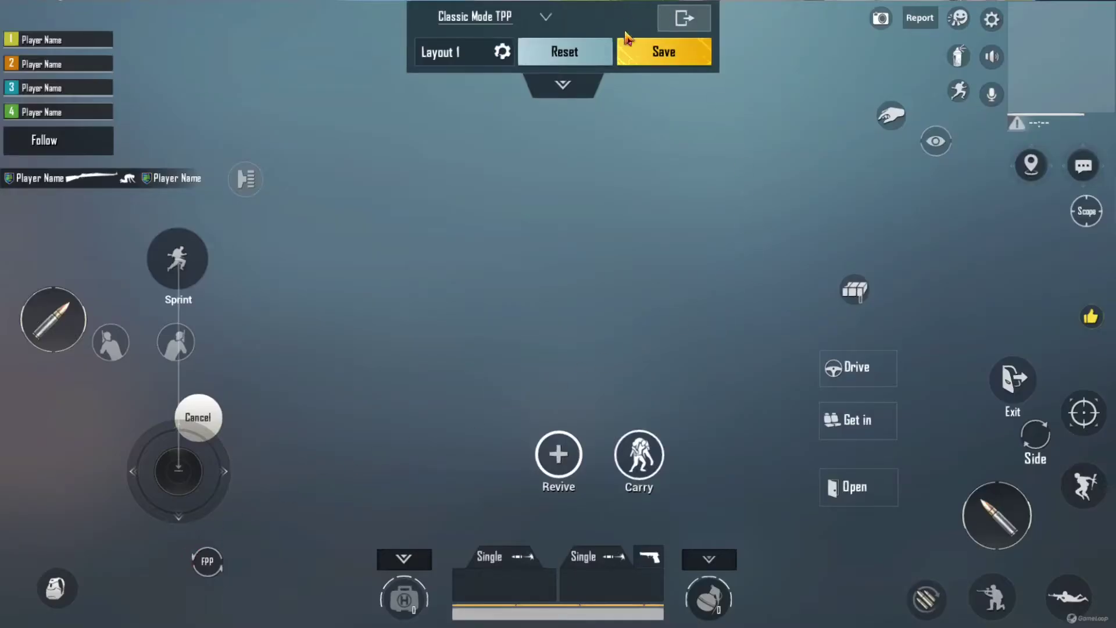
Open Gameloop's key mapping editor in windowed mode and delete the O and P mappings on jump and prone, keeping Z on prone.
key(F11)
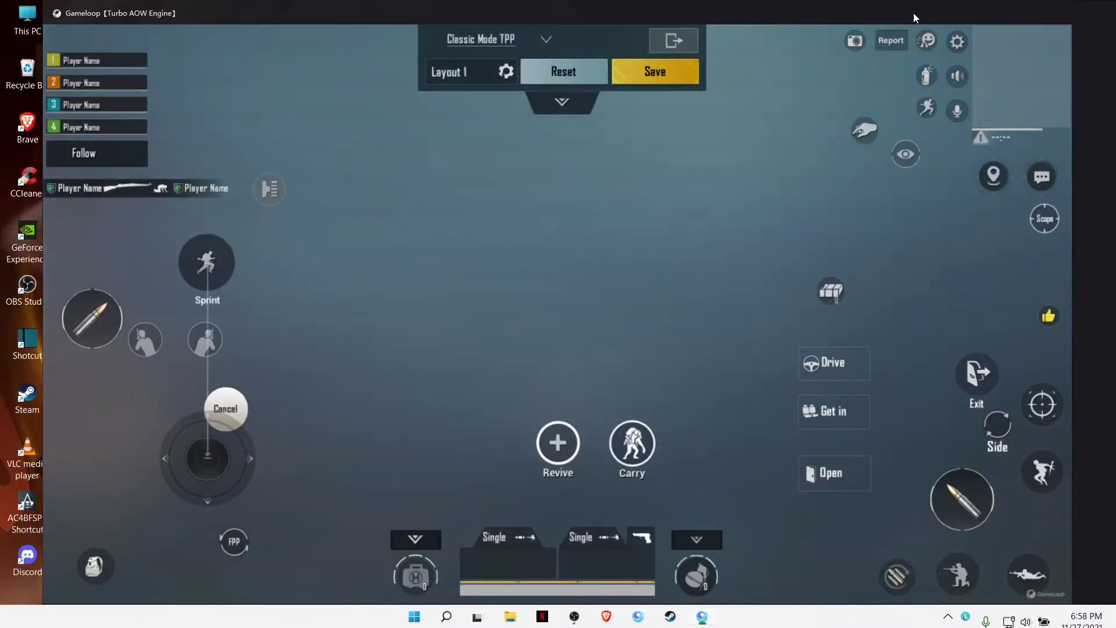
click(914, 12)
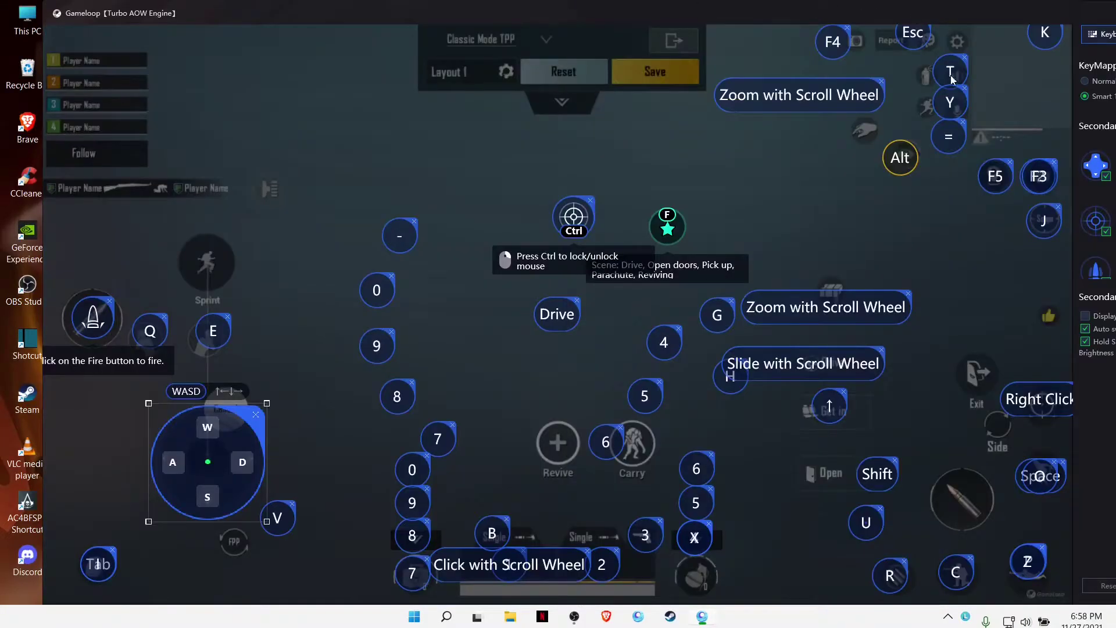
click(1053, 462)
drag(1026, 559, 1006, 522)
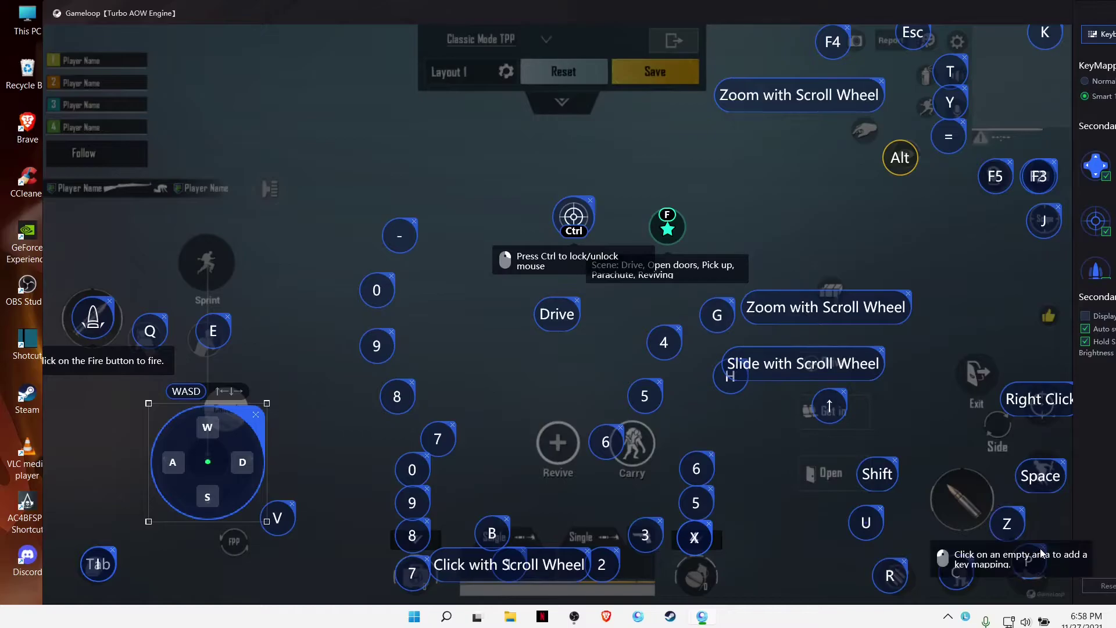
click(1042, 521)
click(1043, 547)
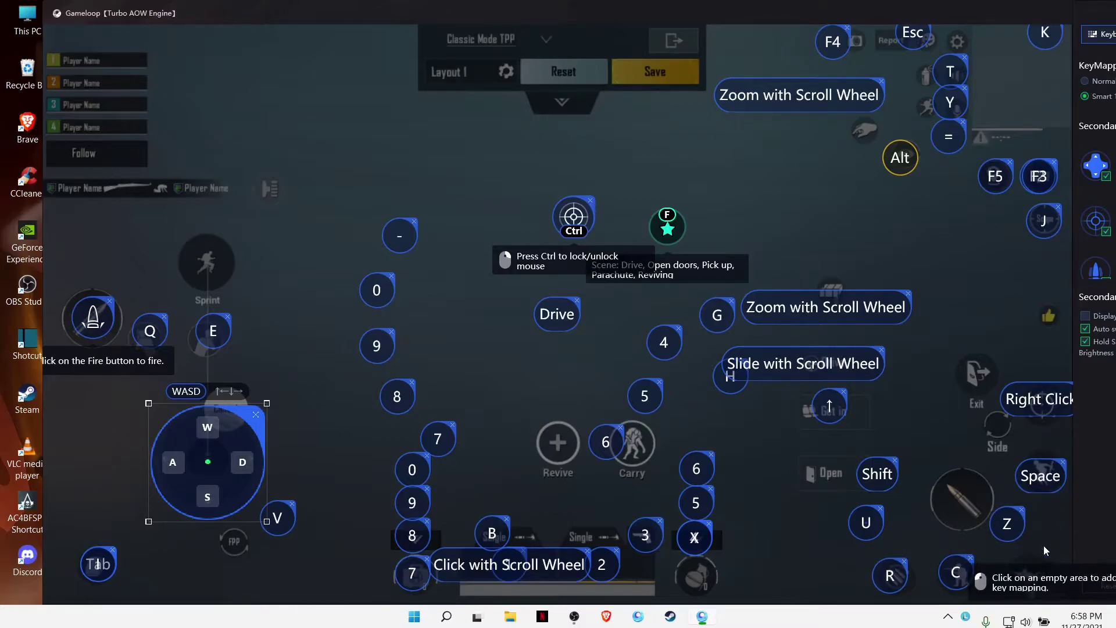
click(1043, 544)
click(1057, 532)
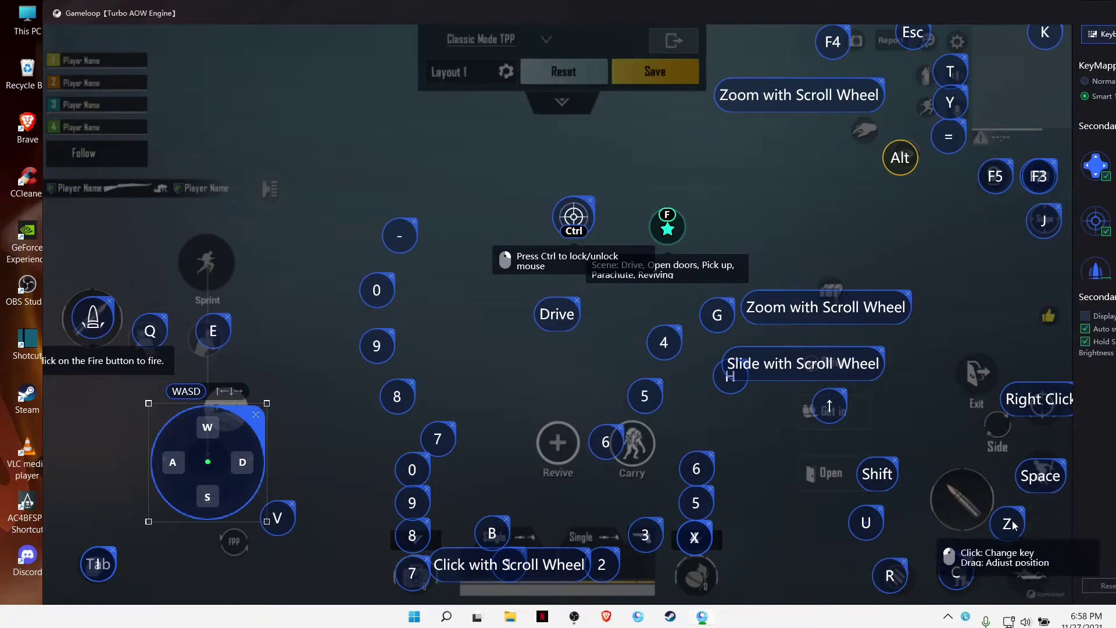
drag(1010, 519, 1032, 564)
Add two new key mappings, O and P, in the empty area of the game screen.
drag(807, 13, 716, 18)
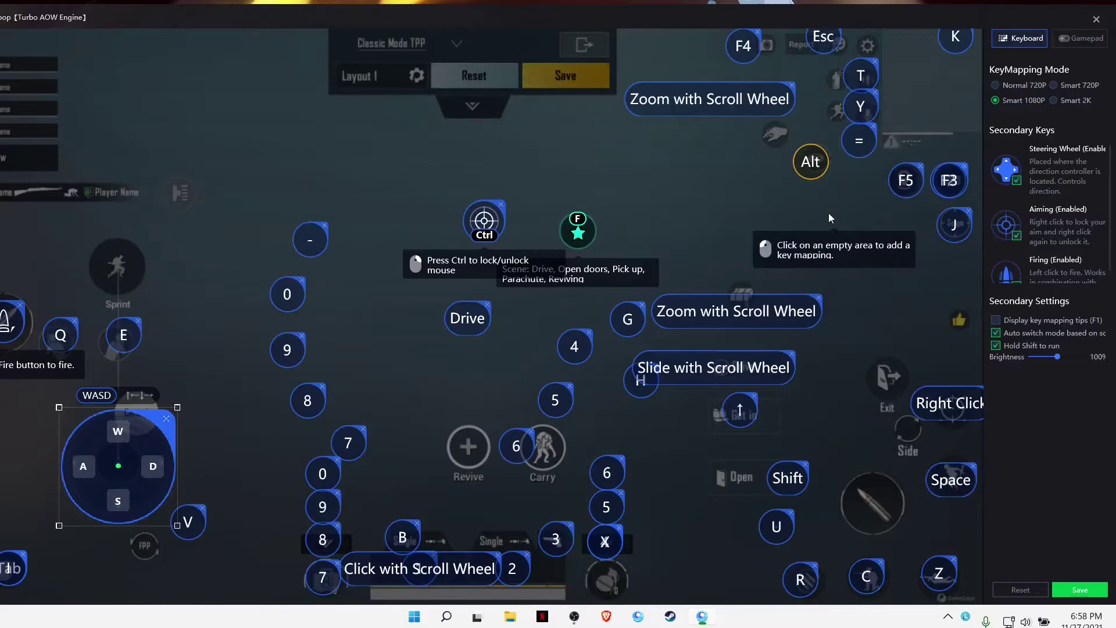
click(948, 616)
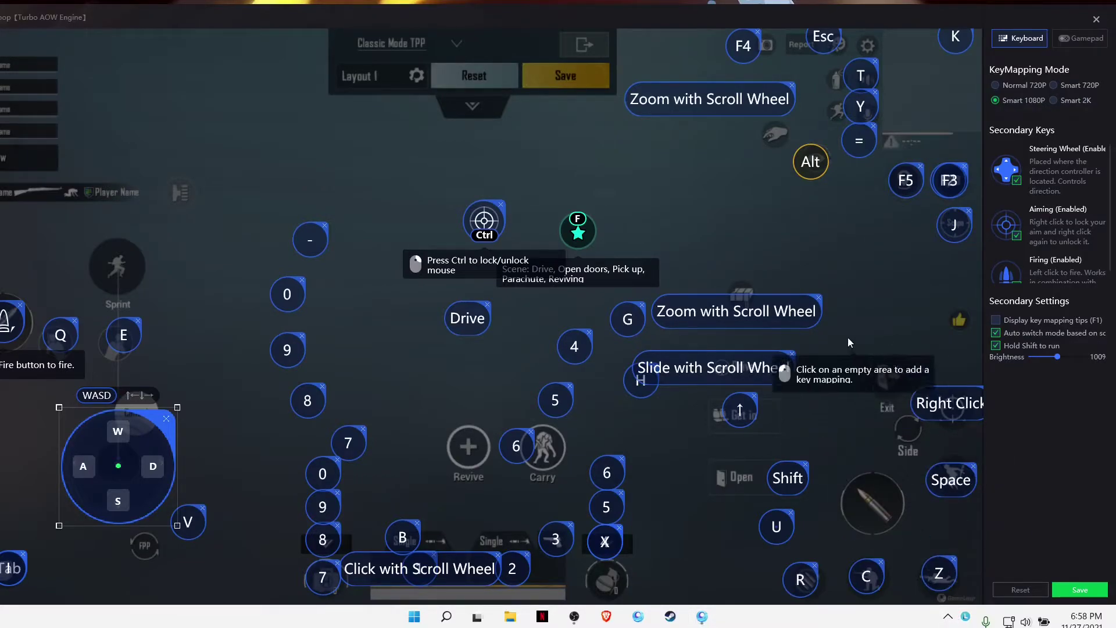
click(853, 248)
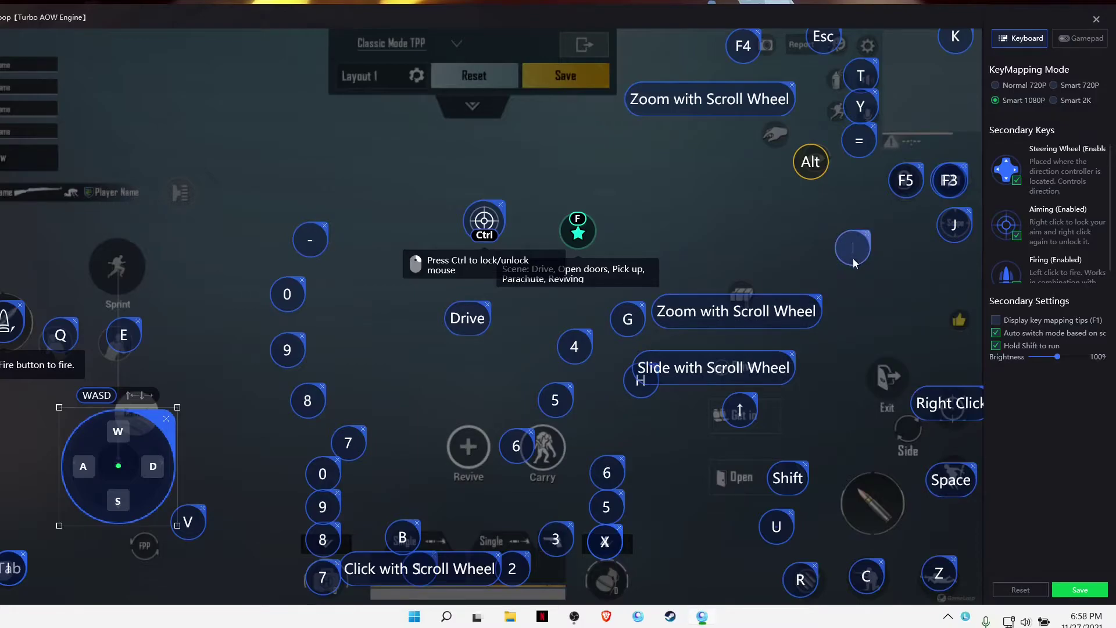
key(o)
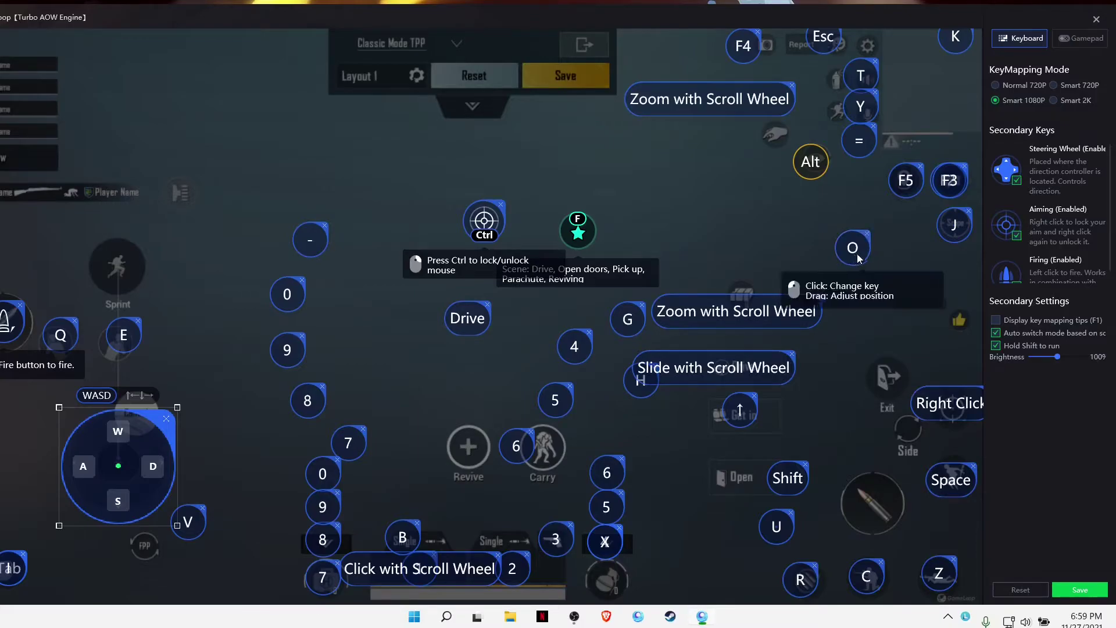
click(892, 302)
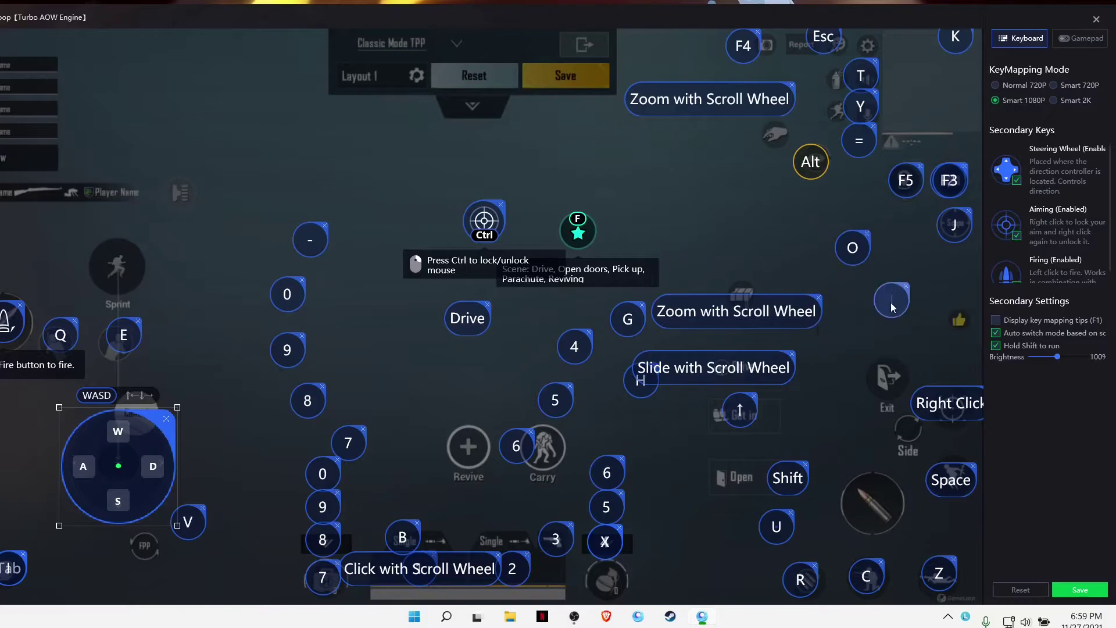
key(p)
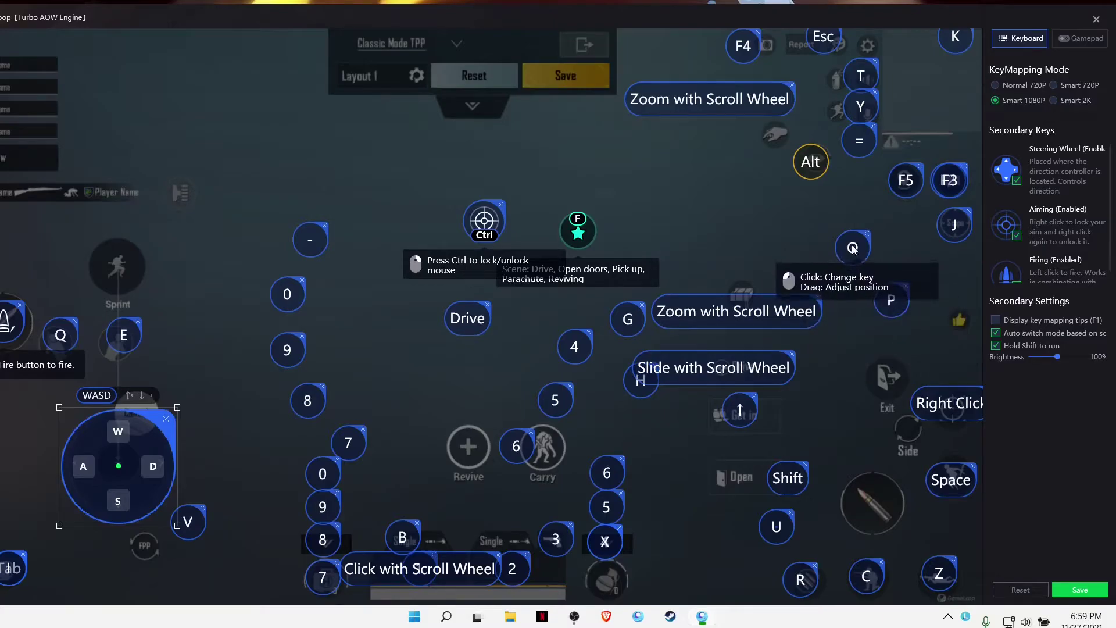
Move the O mapping onto the jump button over Space and the P mapping onto the prone button over Z.
click(937, 435)
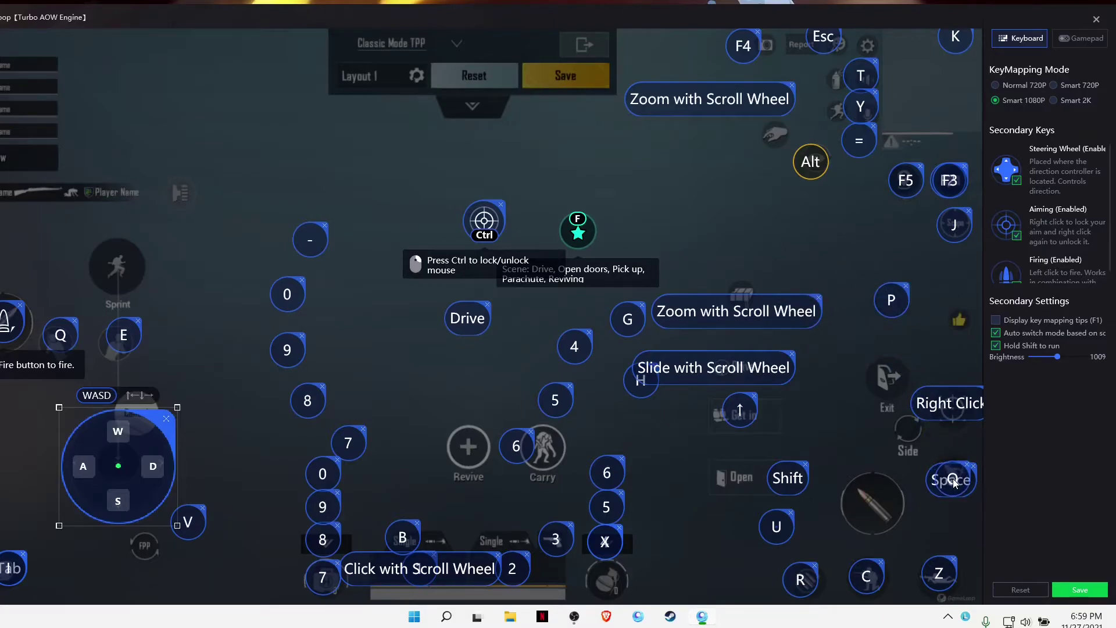
drag(892, 300, 900, 396)
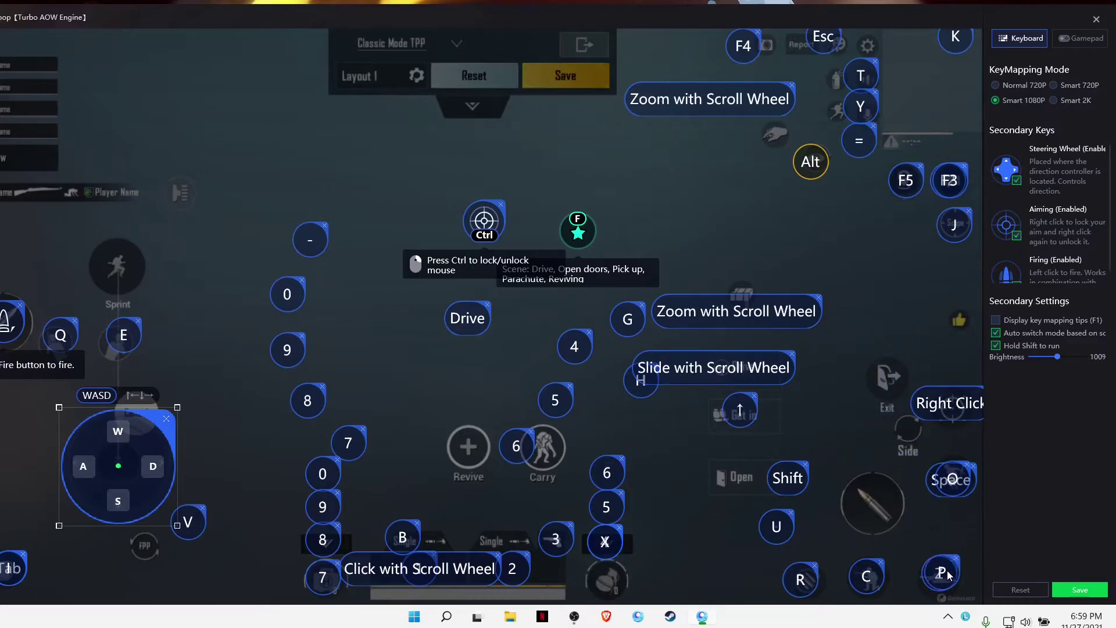
drag(951, 480, 916, 465)
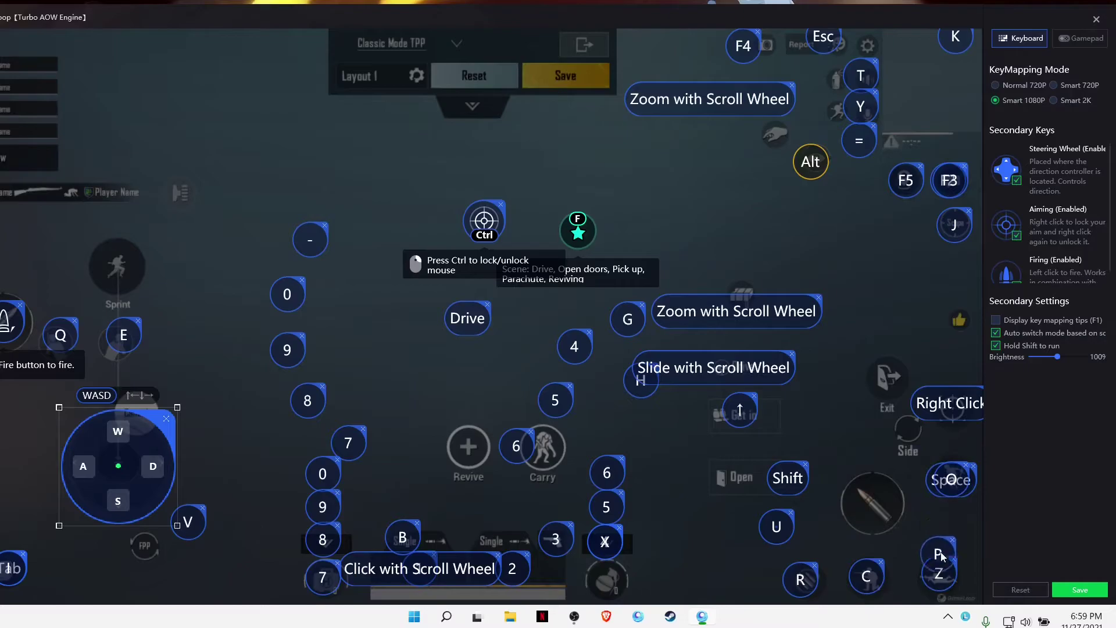
Try to add another mapping with the K key in the empty area and discard it.
click(871, 249)
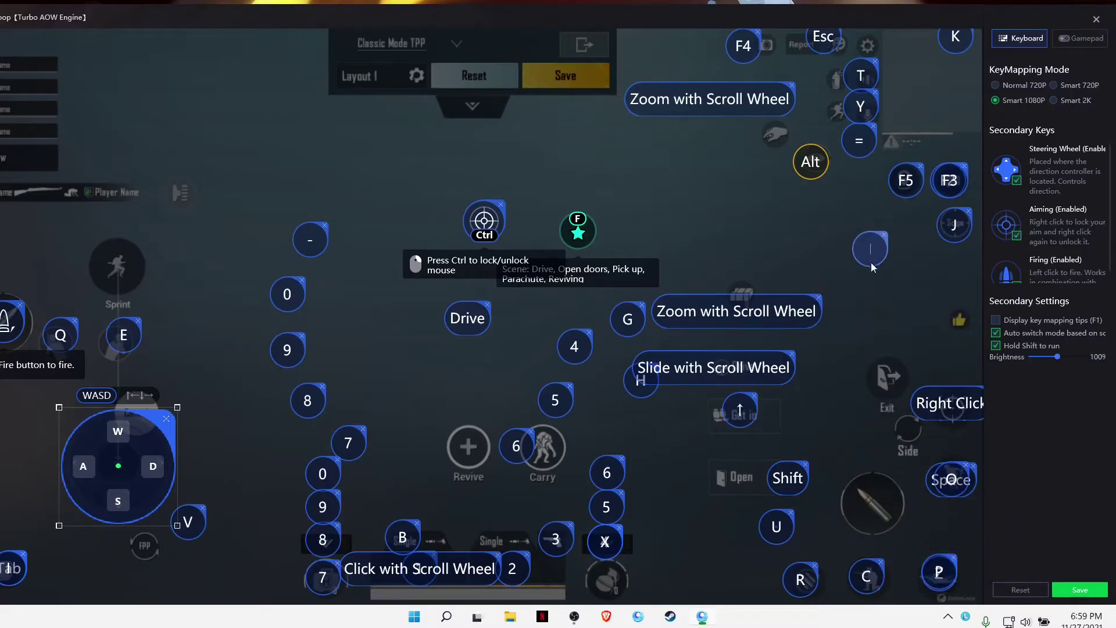
key(k)
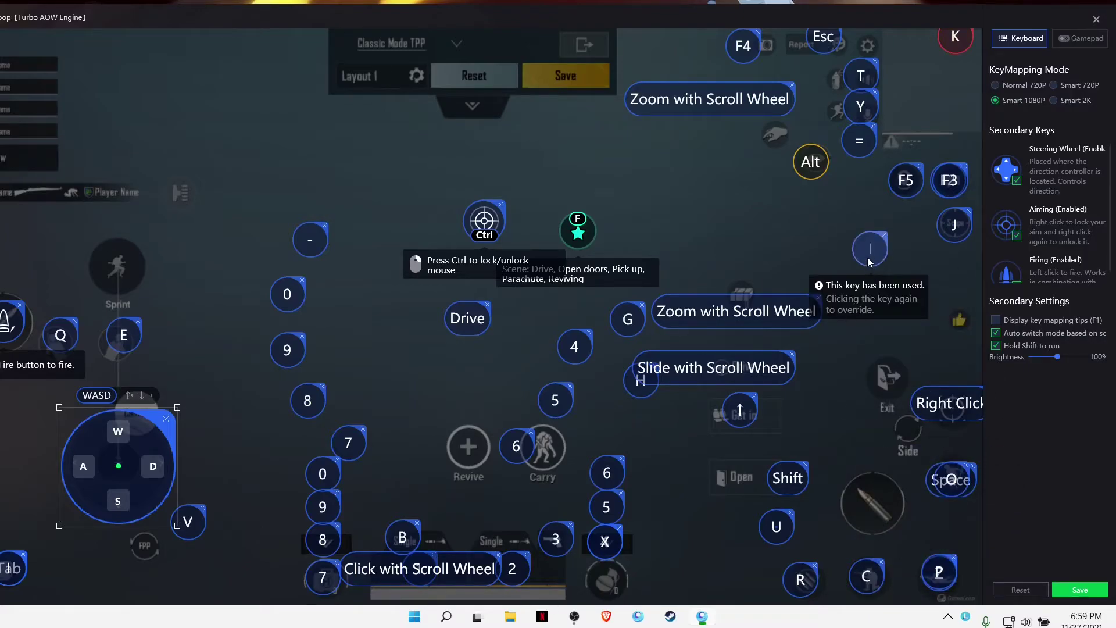
drag(875, 249, 886, 327)
click(888, 313)
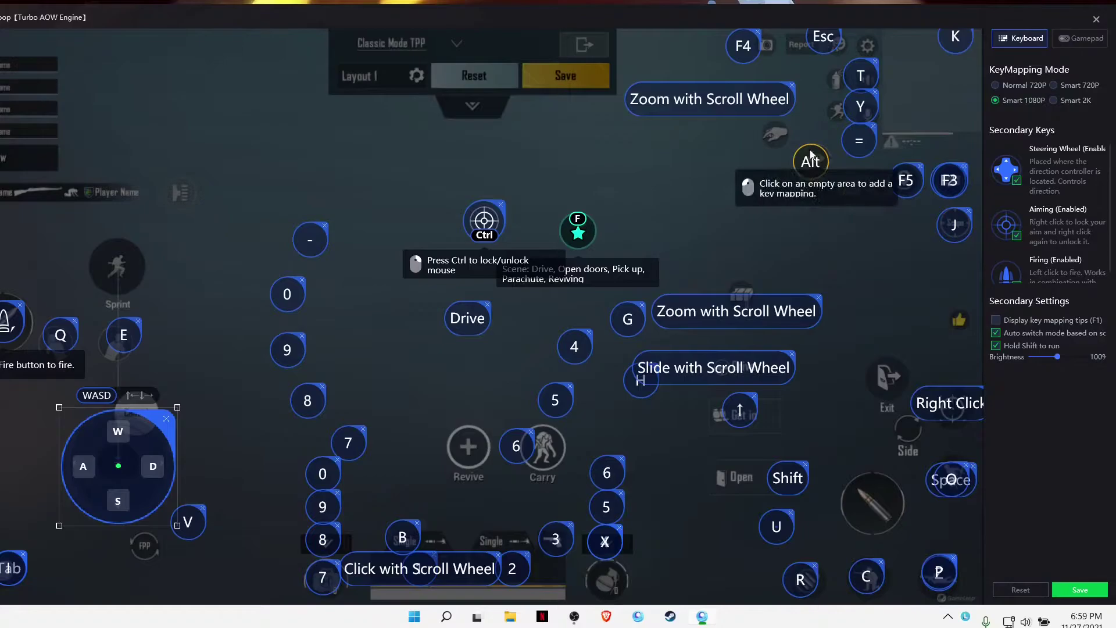
Save the key mapping and the control layout, and return to the full-screen match.
drag(783, 13, 690, 14)
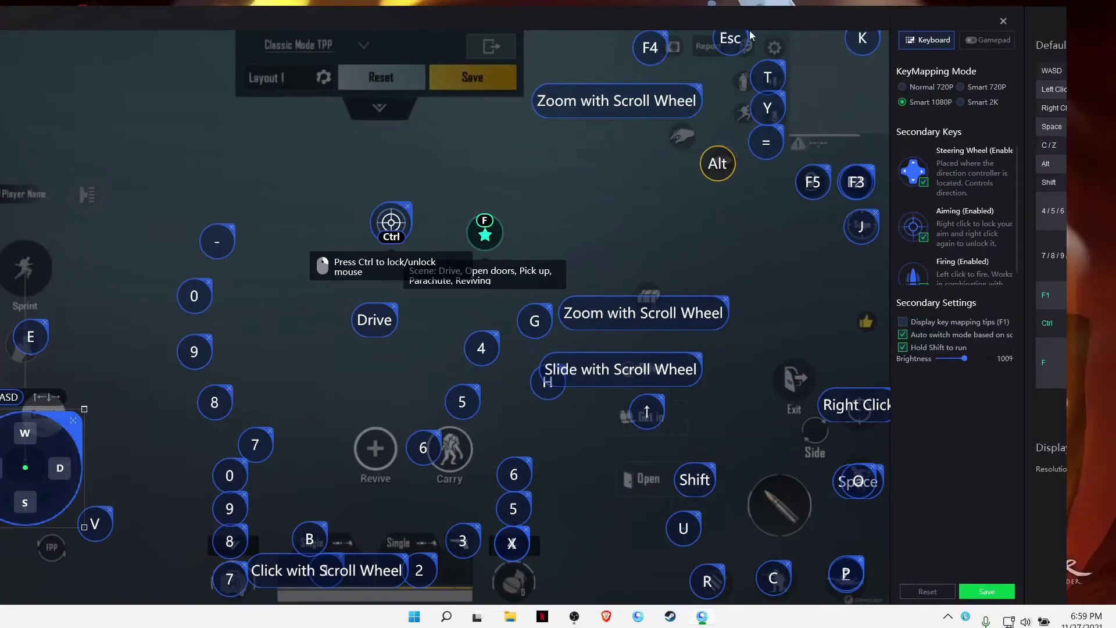
click(991, 591)
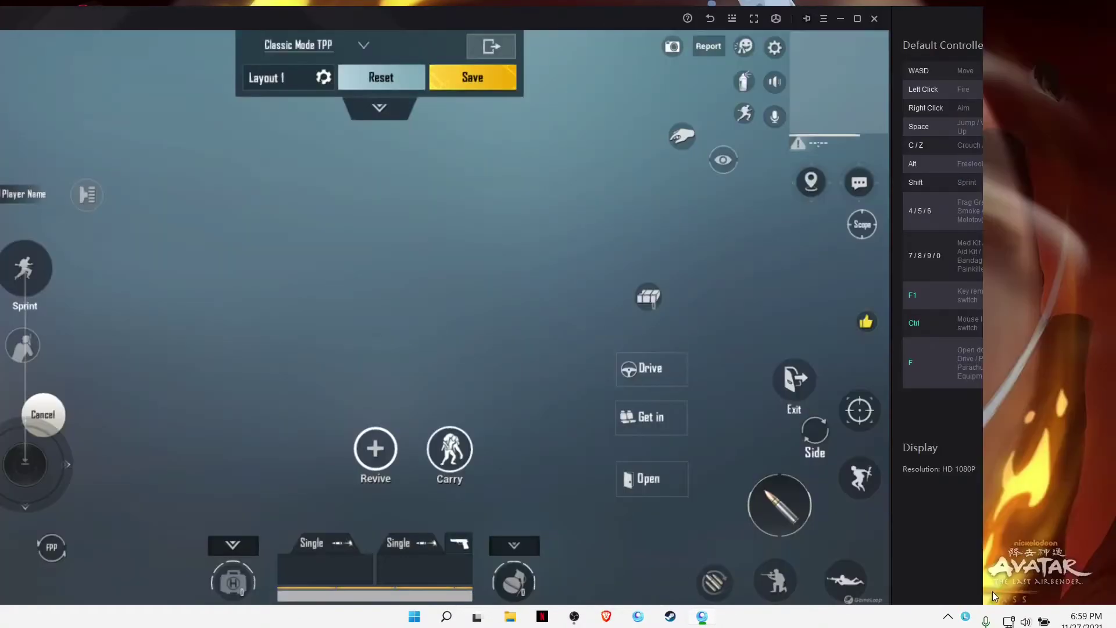
click(478, 75)
click(491, 49)
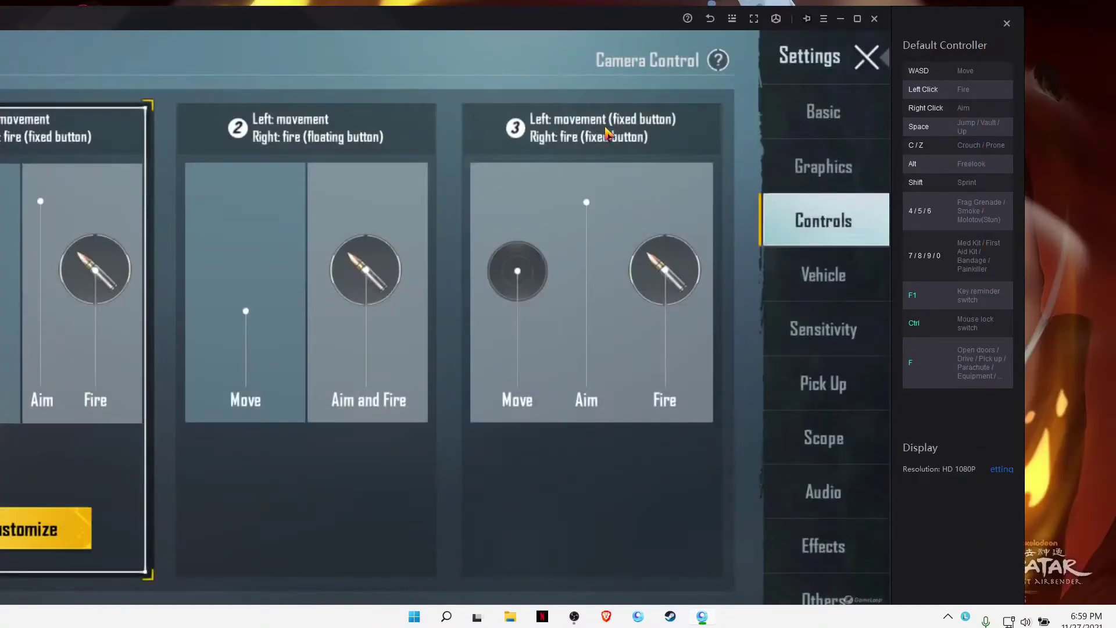
click(866, 59)
key(F11)
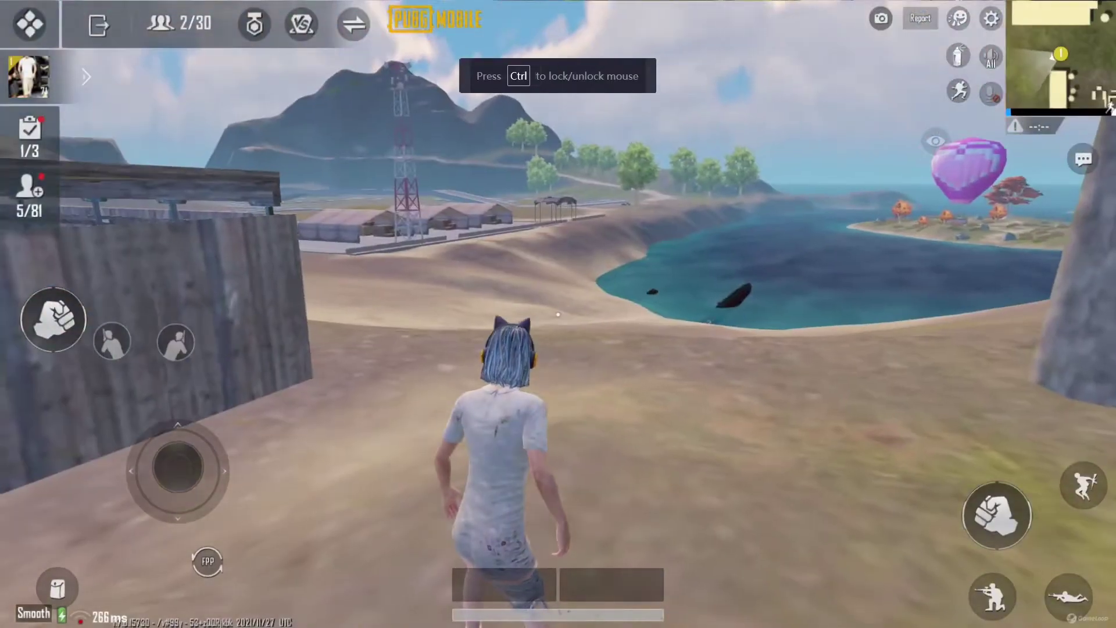
Sprint around Cheer Park and test the crouch and prone keys on the character.
key(w)
key(a)
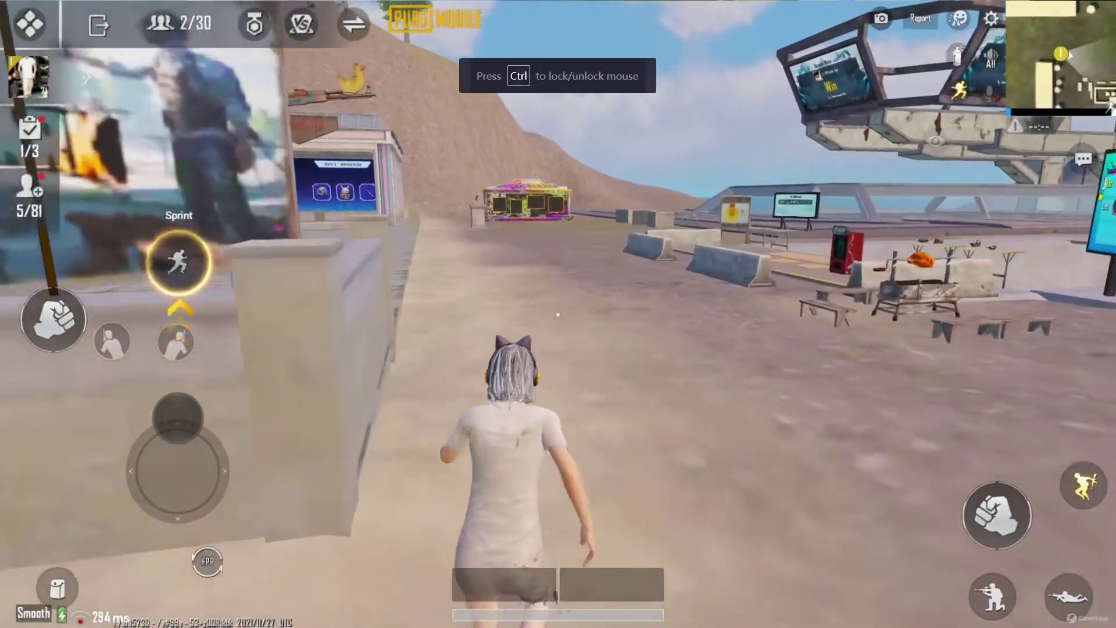
key(w)
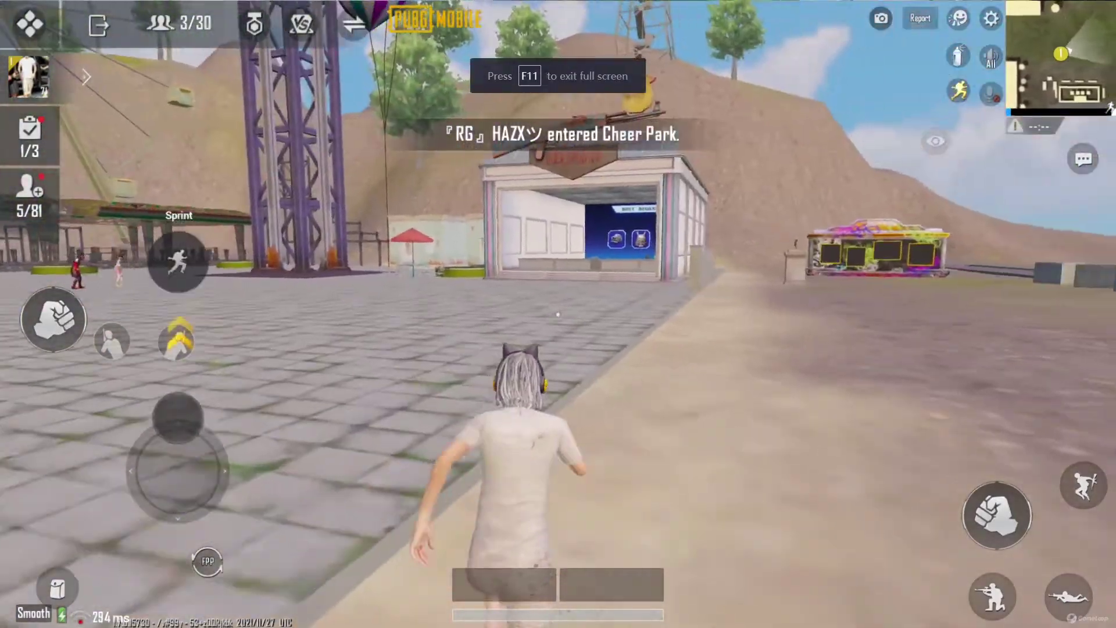
key(w)
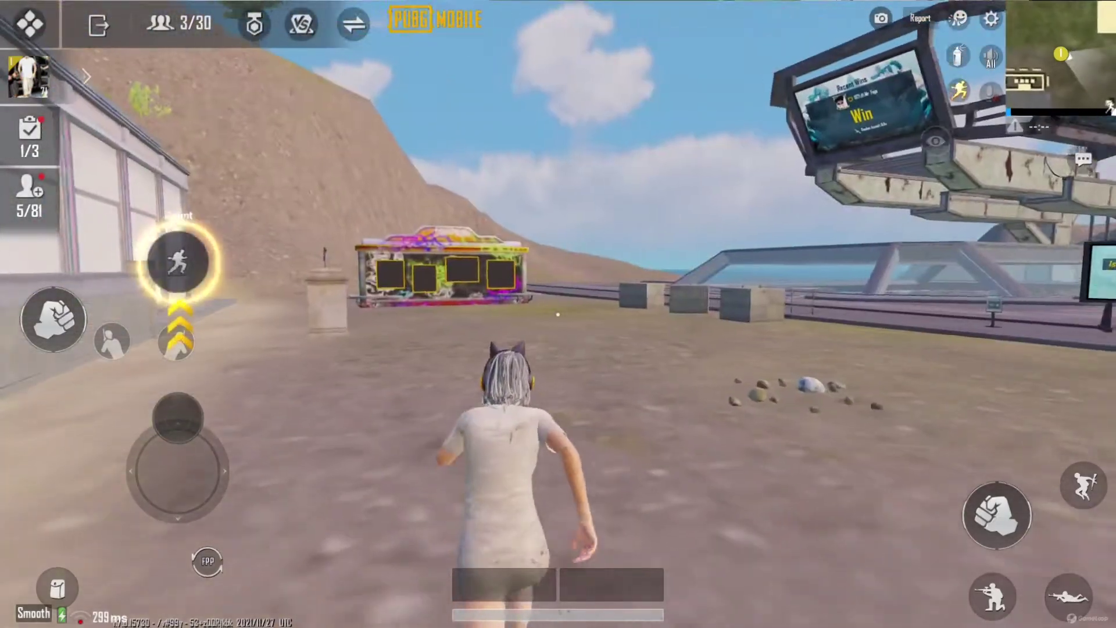
key(c)
key(c)
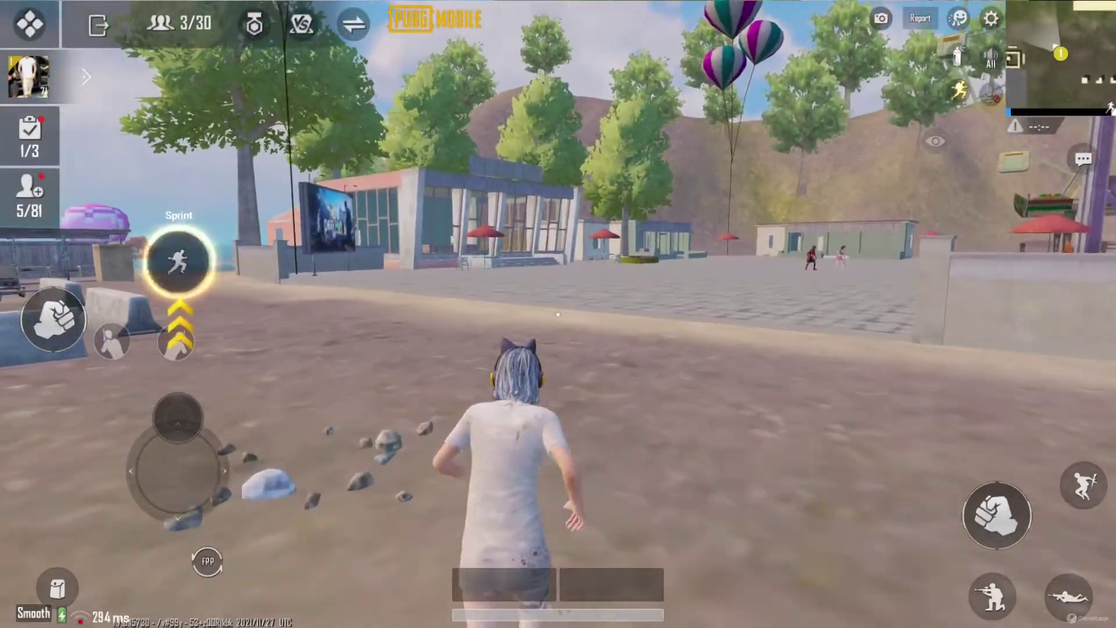
key(z)
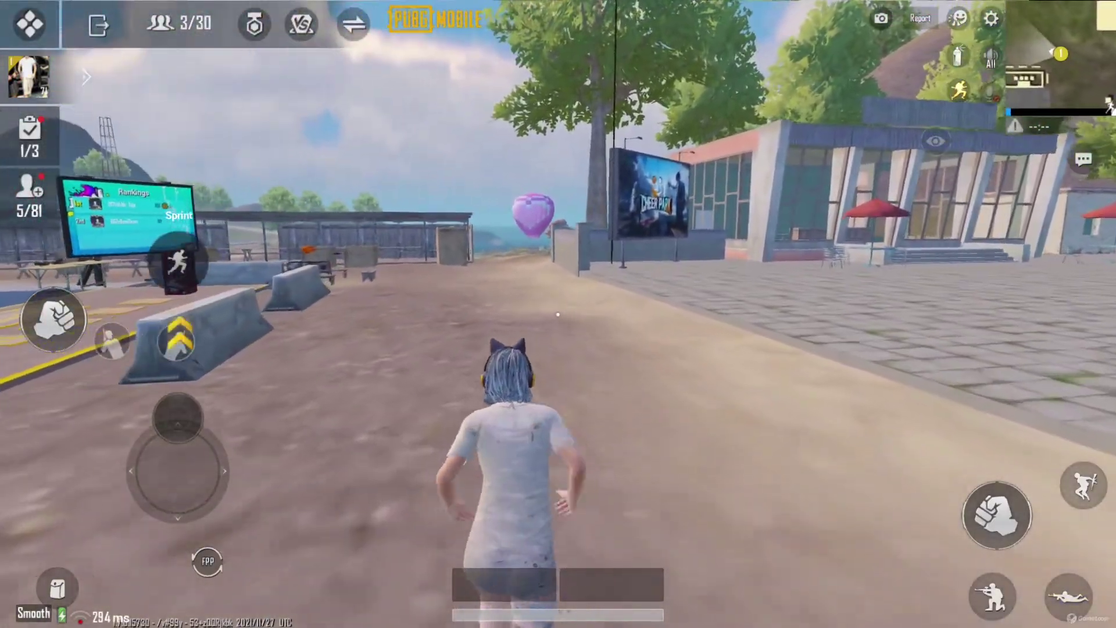
key(z)
key(z)
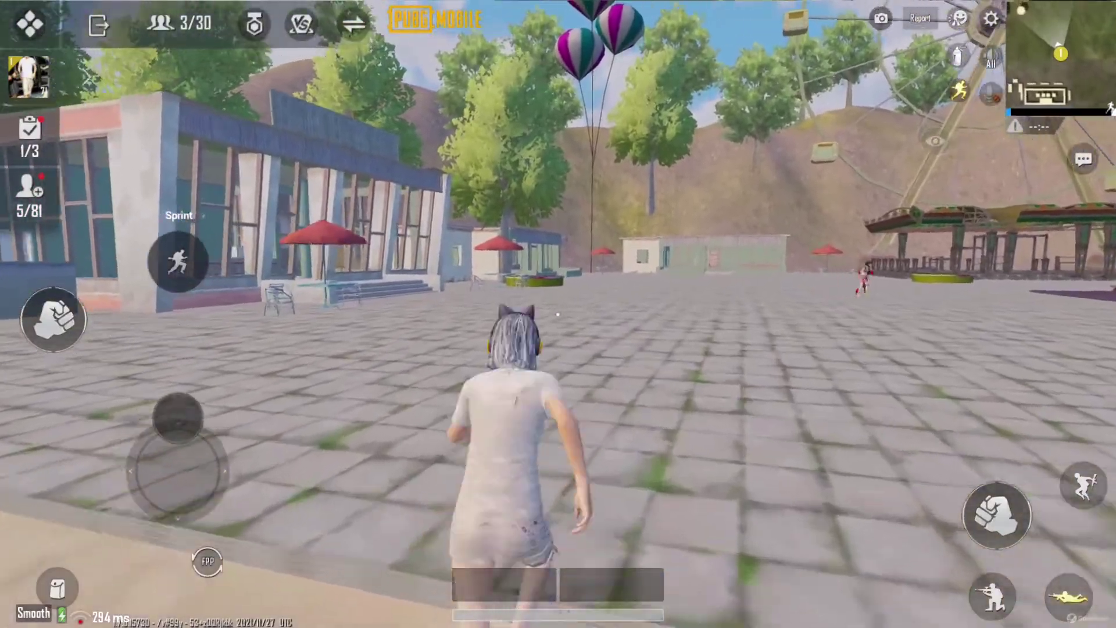
key(z)
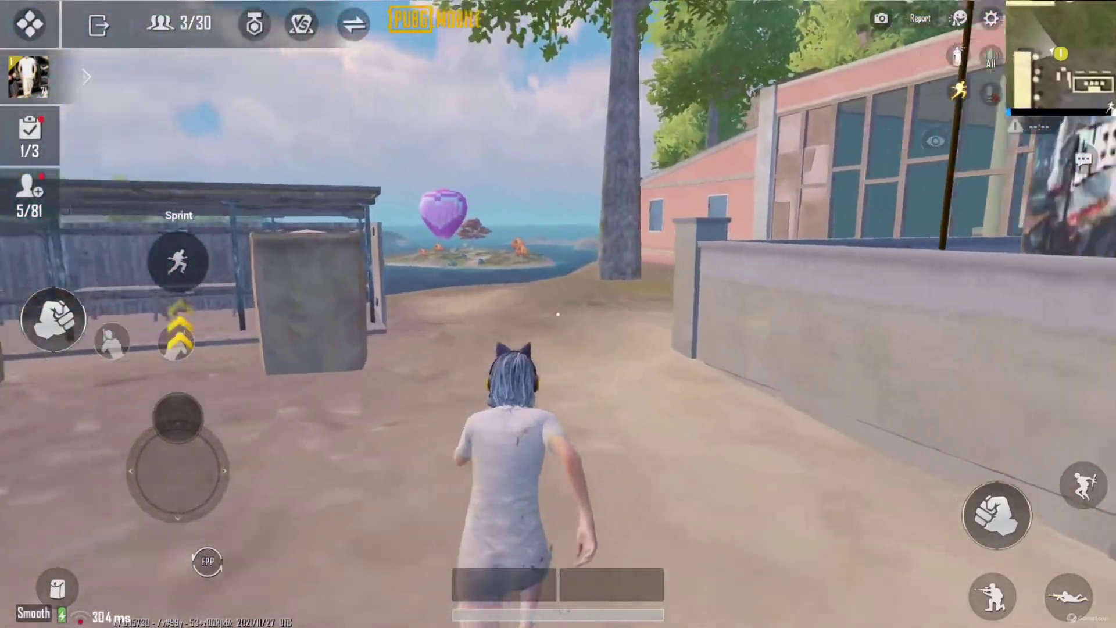
Run past the tree by the shore and into the pink building to test movement.
key(d)
key(e)
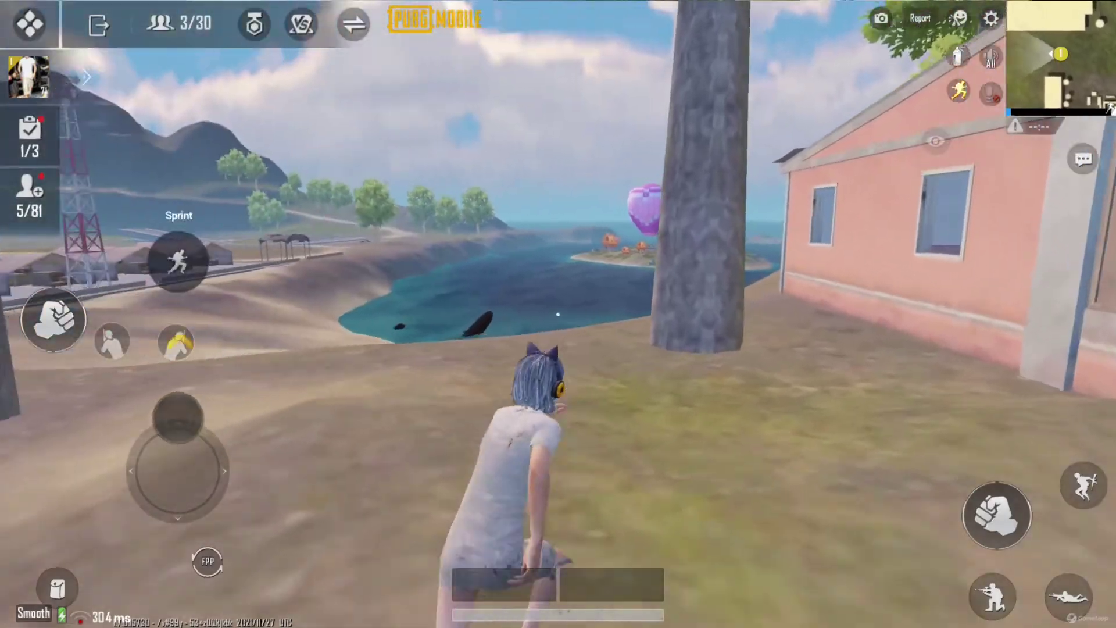
key(w)
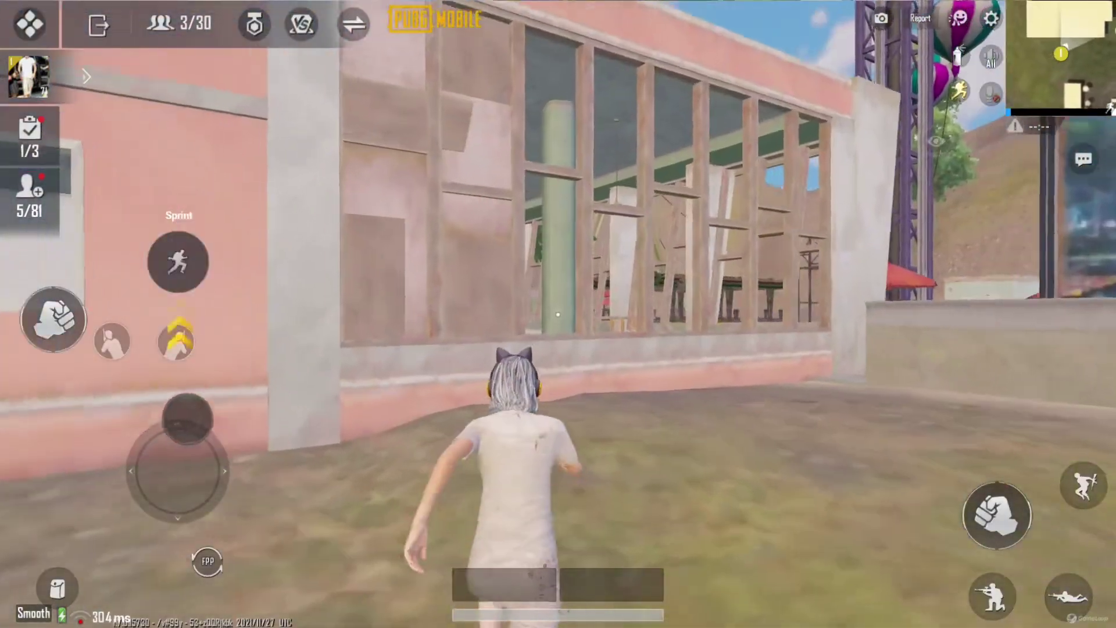
key(d)
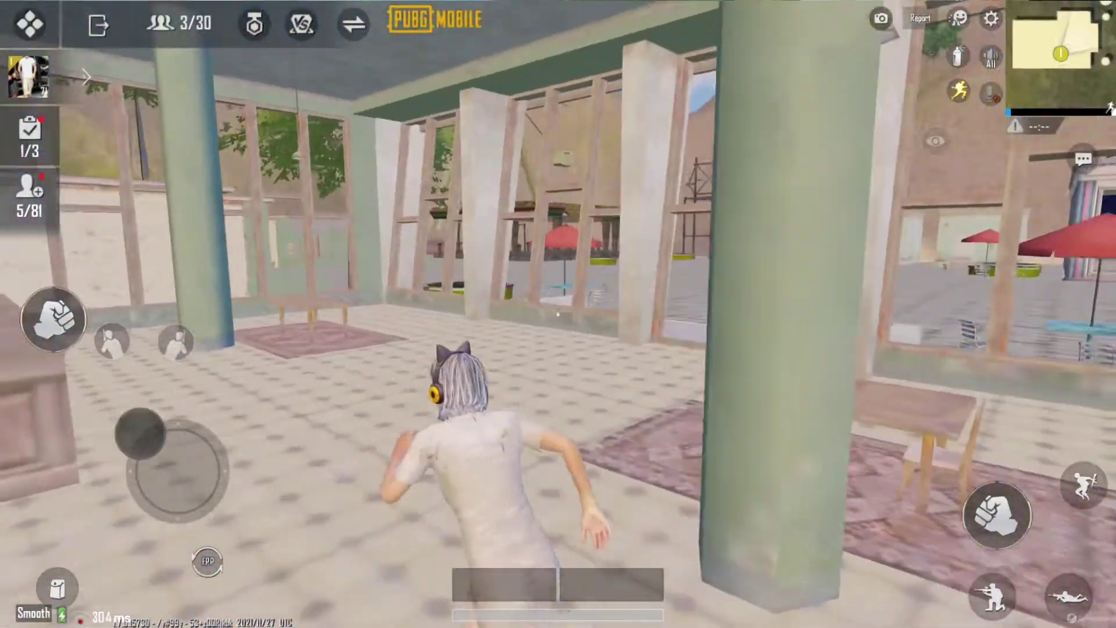